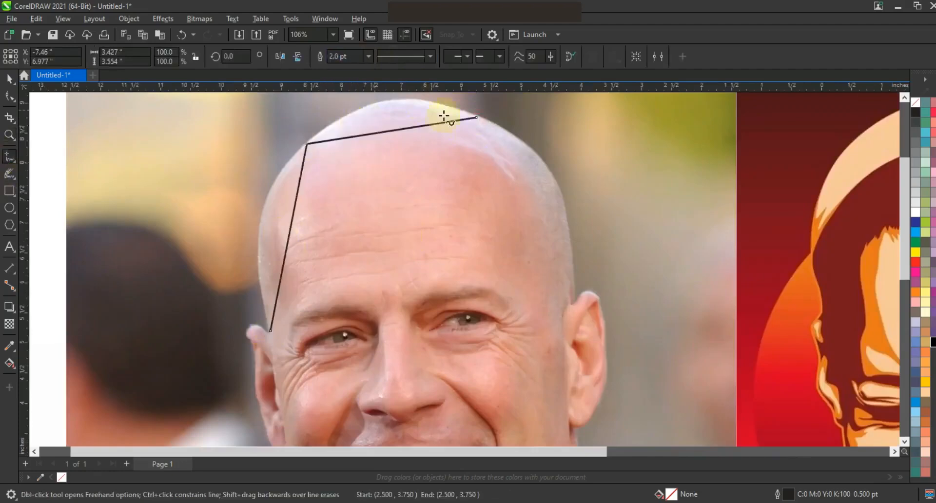
Step: Trace the right side of the head with a 2 pt polyline, from the skull down past the ear
left_click(564, 211)
left_click(576, 300)
left_click(605, 340)
left_click(597, 406)
left_click(578, 429)
key("space")
scroll(589, 427, "down", 3)
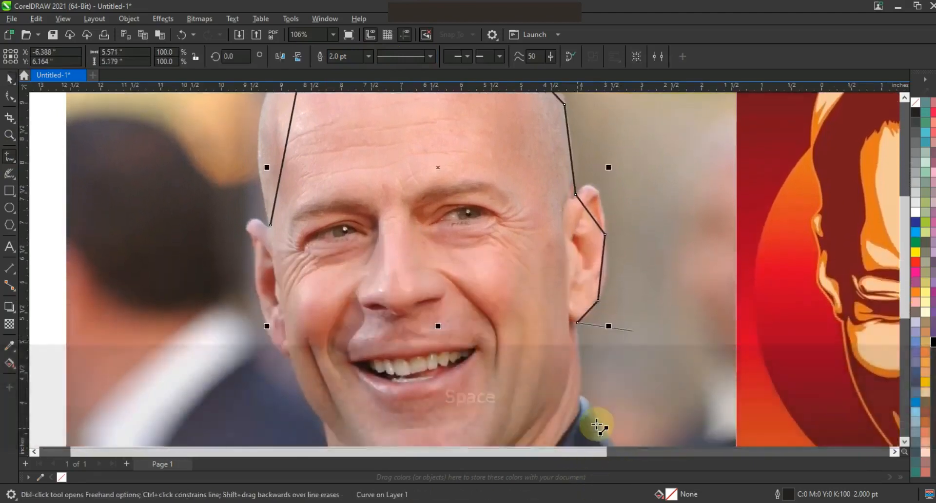
scroll(580, 390, "down", 5)
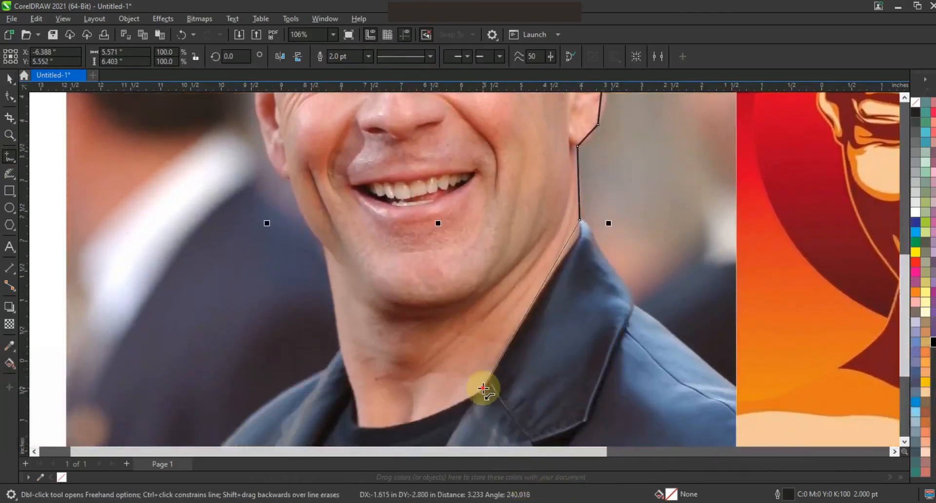
Step: Continue the outline along the collar, neck, jaw and left cheek, closing it at the start point
left_click(483, 389)
left_click(359, 424)
left_click(334, 307)
left_click(323, 245)
left_click(291, 177)
left_click(259, 123)
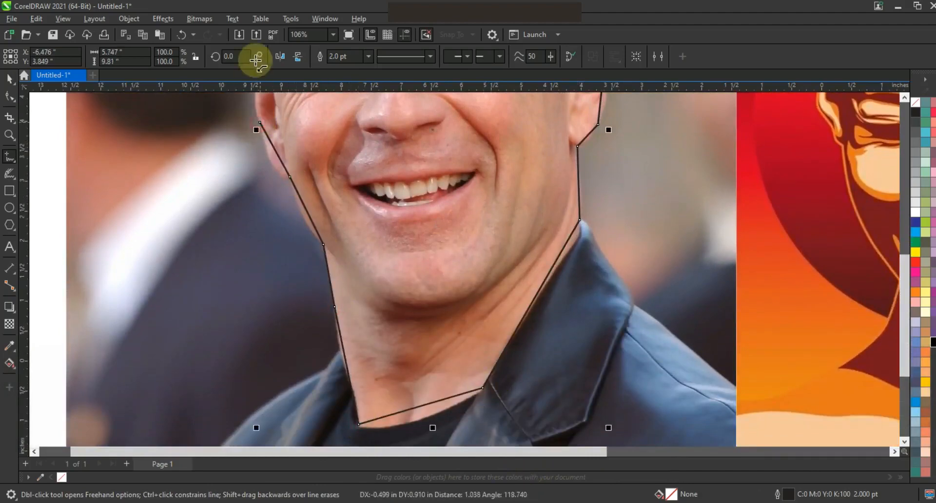
left_click(270, 108)
key("F10")
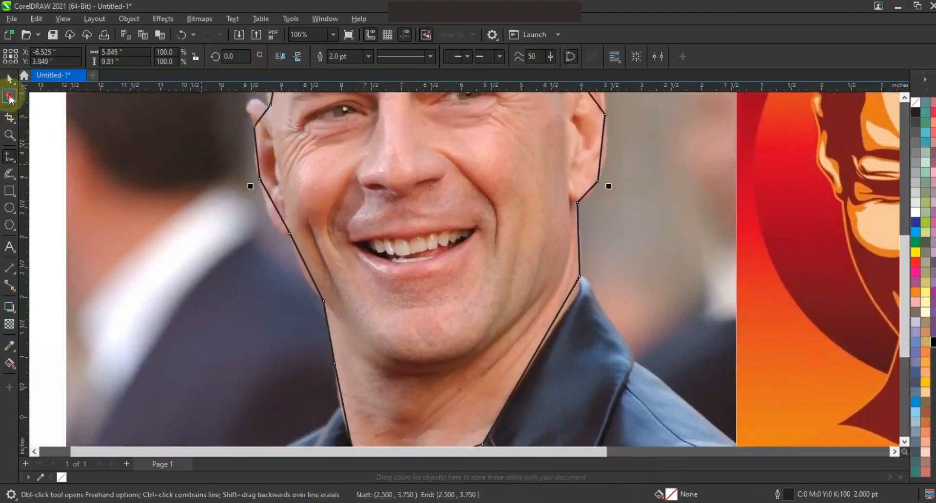
key("F3")
key("shift+F2")
left_click(179, 58)
left_click(10, 135)
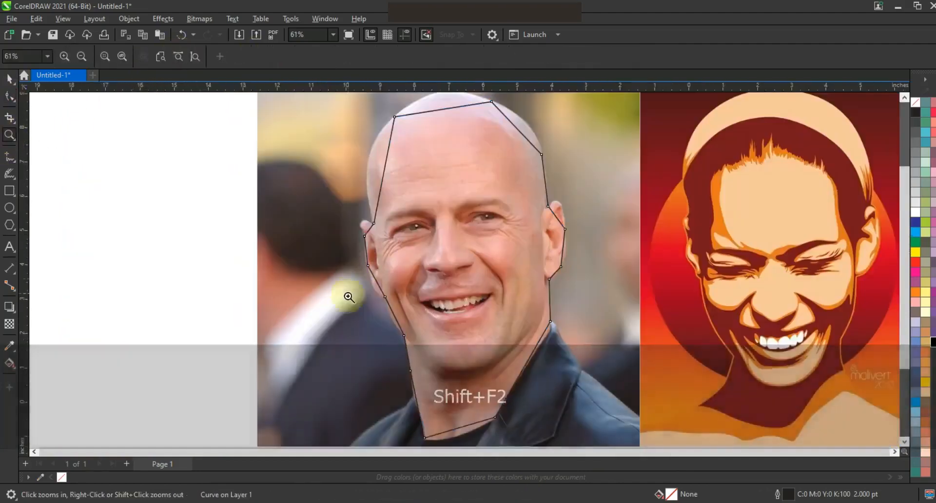
Step: Bend the skull and right-ear segments of the outline into smooth curves
left_click_drag(348, 294, 438, 113)
left_click(9, 96)
left_click_drag(449, 226, 423, 209)
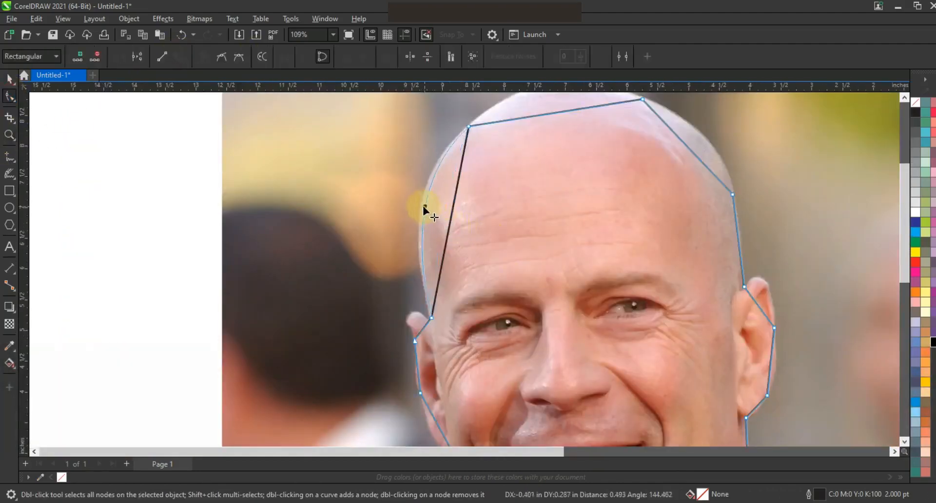
left_click_drag(688, 147, 707, 142)
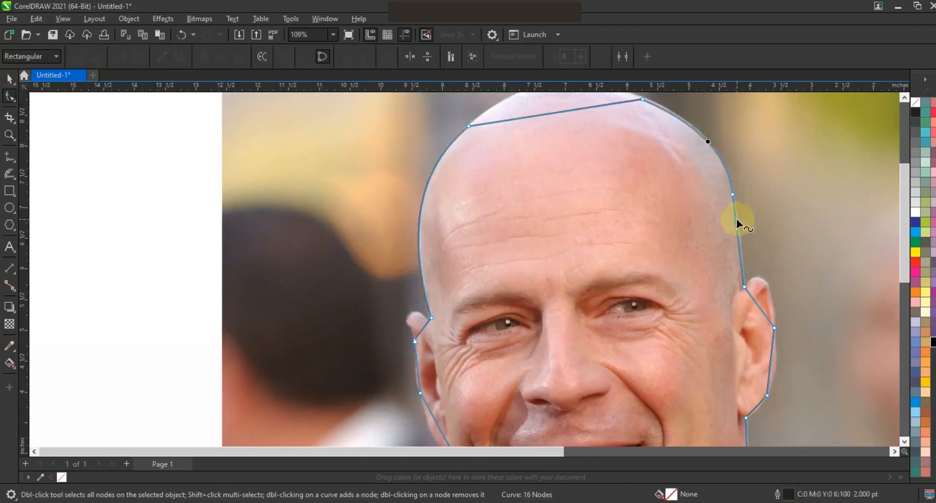
left_click_drag(764, 288, 764, 283)
left_click_drag(770, 361, 775, 361)
left_click_drag(757, 405, 757, 408)
left_click(418, 379)
left_click_drag(424, 329, 399, 315)
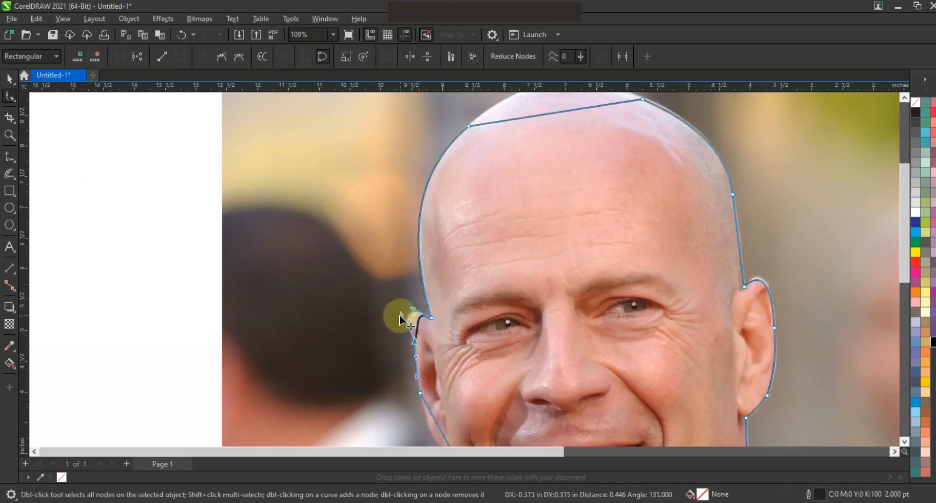
Step: Curve the cheek, neckline and collar segments and delete the extra collar node
key("F3")
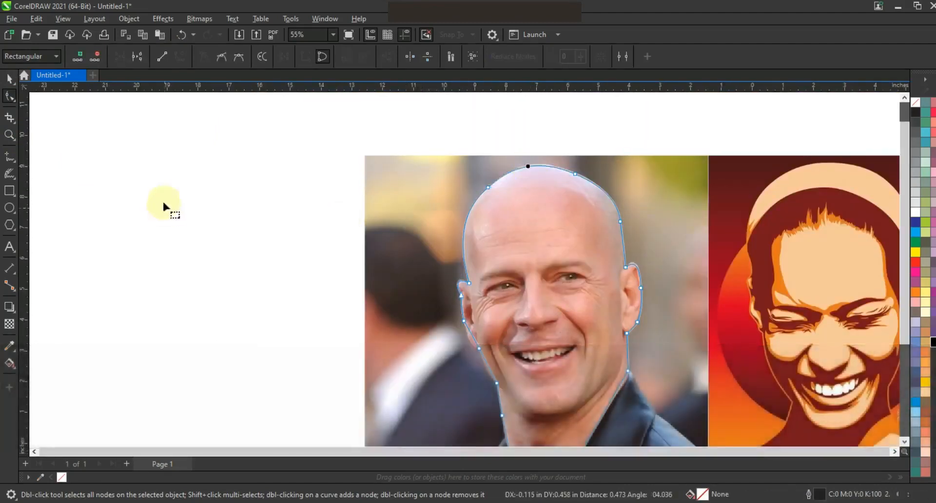
key("z")
right_click(410, 260)
left_click(513, 329)
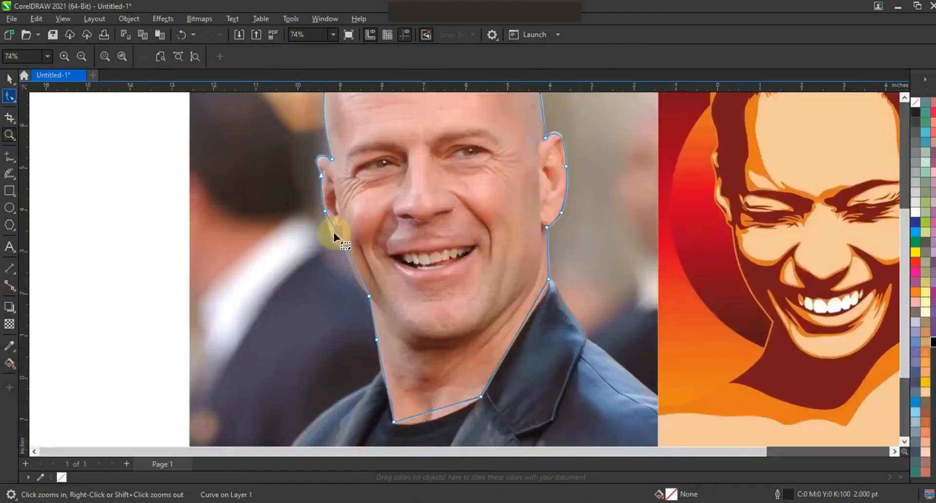
key("F10")
left_click_drag(358, 277, 357, 278)
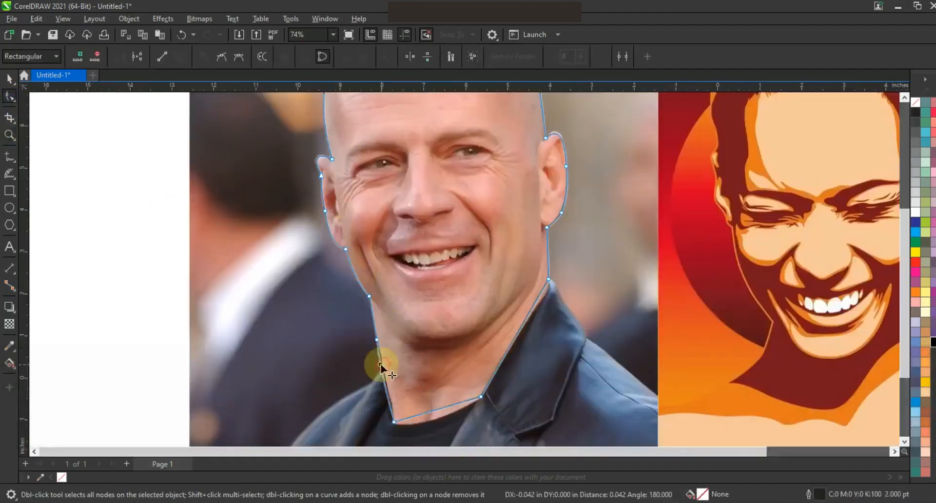
left_click_drag(434, 410, 434, 418)
left_click_drag(509, 347, 517, 348)
left_click(485, 399)
key("Delete")
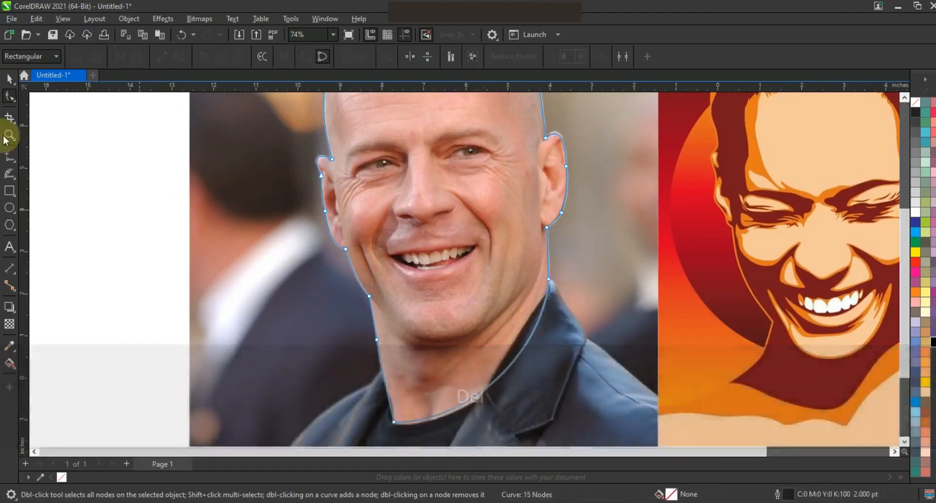
Step: Zoom out to frame both pictures and deselect the finished head outline
left_click(9, 135)
right_click(468, 209)
left_click_drag(345, 182, 712, 380)
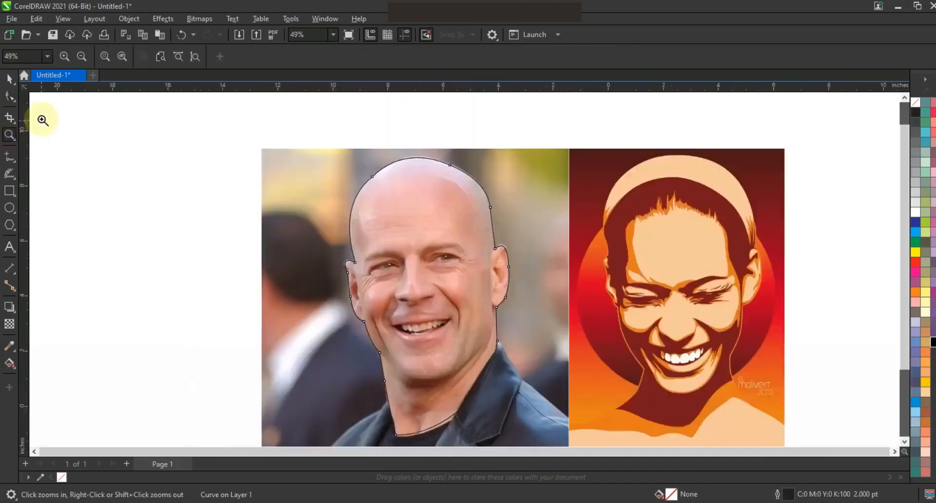
left_click(10, 81)
left_click(130, 195)
Step: Zoom close on the left eye and start a polyline shape at its inner corner and underside
left_click(9, 136)
left_click_drag(296, 212, 687, 358)
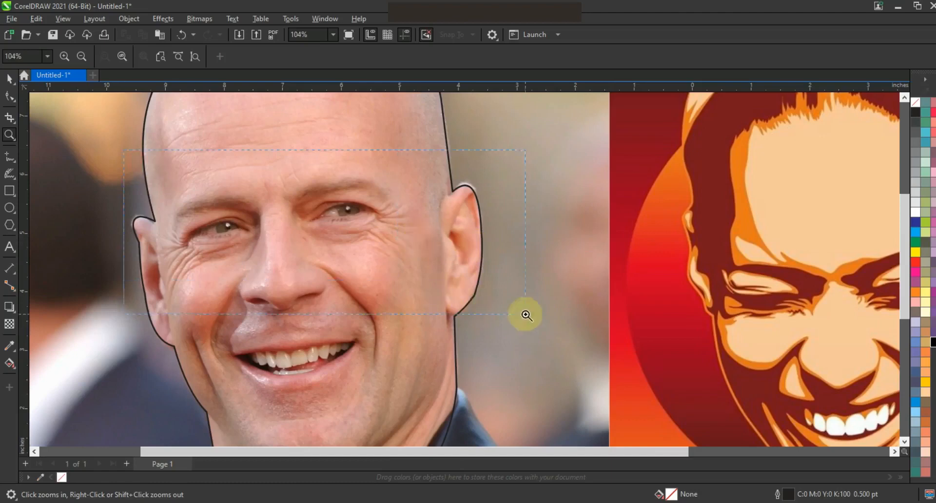
left_click_drag(525, 316, 125, 148)
left_click(9, 156)
double_click(316, 222)
double_click(316, 210)
double_click(297, 334)
double_click(319, 285)
double_click(195, 330)
Step: Continue the shape along the lower lid to the outer corner and back over the upper lid
double_click(300, 268)
double_click(177, 277)
double_click(197, 279)
double_click(154, 304)
double_click(293, 247)
double_click(296, 233)
left_click(138, 234)
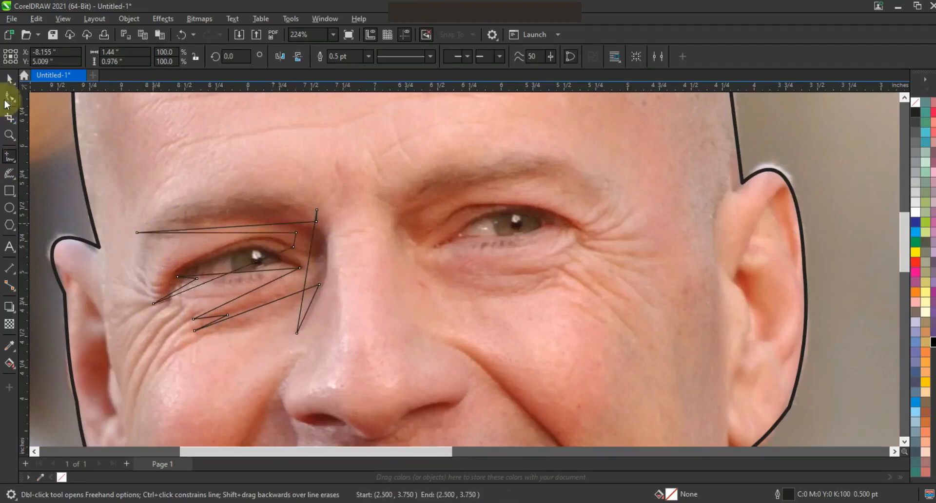
Step: Arch the eye shape's top edge into a brow curve and bulge its inner side outward
left_click(9, 96)
left_click_drag(249, 226, 190, 199)
left_click(317, 210)
left_click(315, 261)
mouse_move(334, 247)
left_mouse_down()
mouse_move(311, 271)
mouse_move(325, 299)
mouse_move(339, 247)
left_mouse_up()
key("ctrl+z")
mouse_move(269, 305)
left_mouse_down()
mouse_move(270, 315)
mouse_move(244, 299)
mouse_move(265, 296)
left_mouse_up()
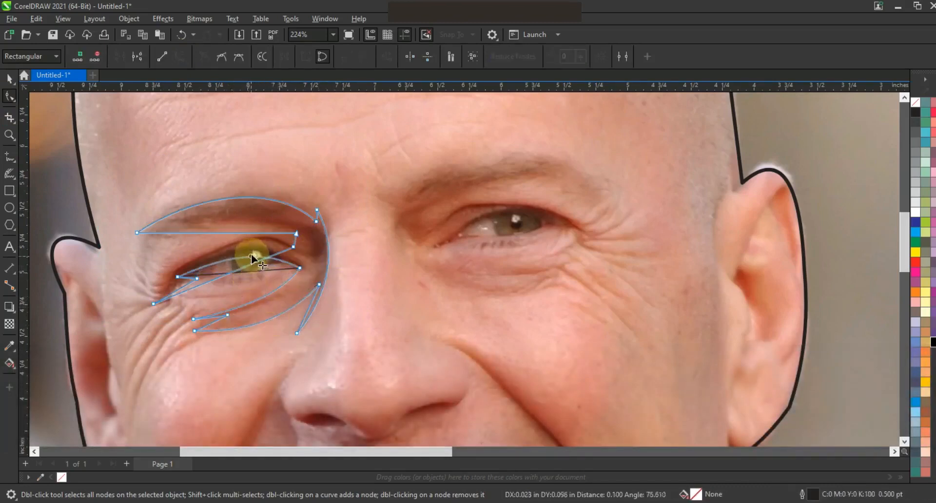
Step: Curve and refine the upper eyelid segments, then select the whole eye shape
left_click_drag(253, 252, 246, 220)
left_click(297, 243)
left_click_drag(296, 240, 252, 220)
left_click(235, 246)
left_click_drag(202, 259, 167, 255)
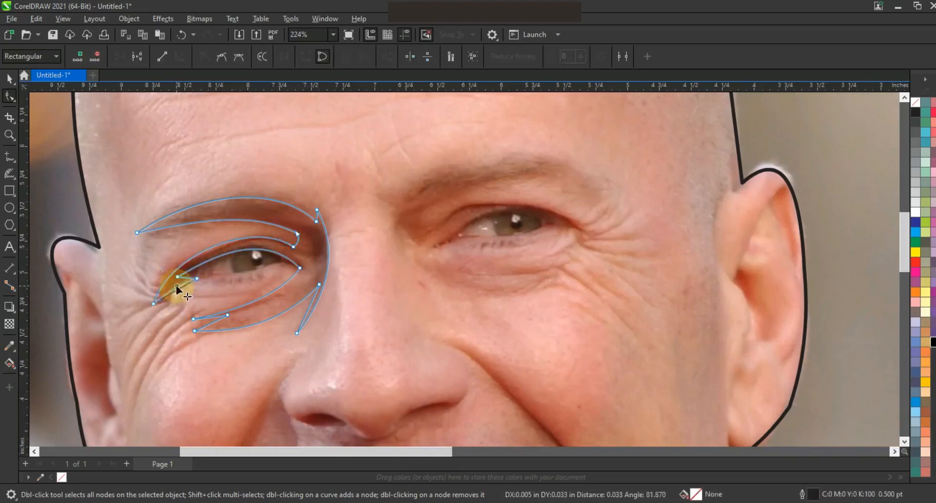
left_click(9, 78)
key("F3")
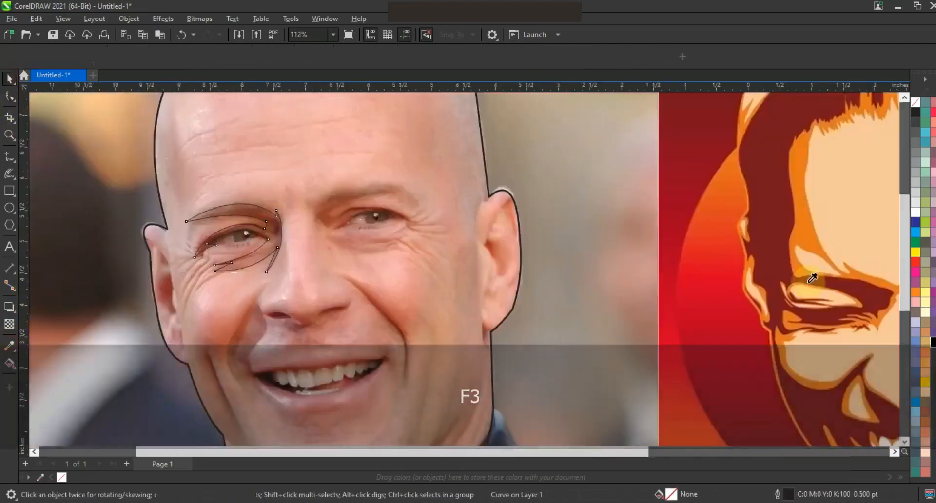
Step: Fill the first eye shape with the dark red sampled from the poster
key("i")
left_click(780, 275)
left_click(276, 240)
left_click(9, 79)
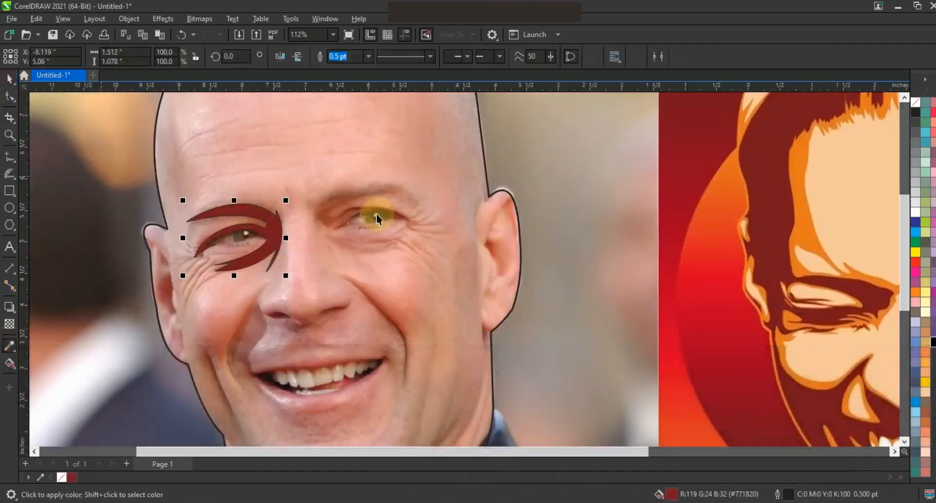
key("F3")
key("Escape")
Step: Zoom to the other eye and start a polyline shape along its eyelid and outer corner
left_click(10, 135)
left_click_drag(311, 169, 483, 263)
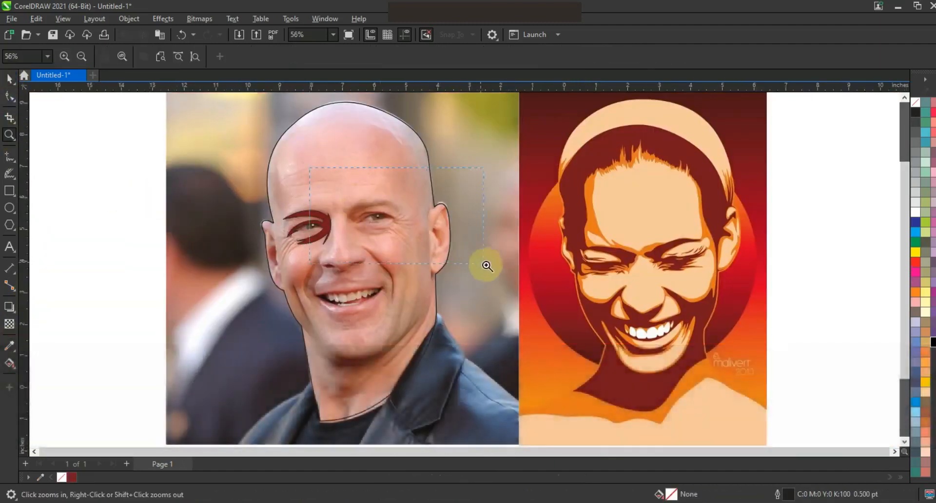
left_click(9, 156)
left_click(465, 257)
left_click(308, 261)
left_click(456, 274)
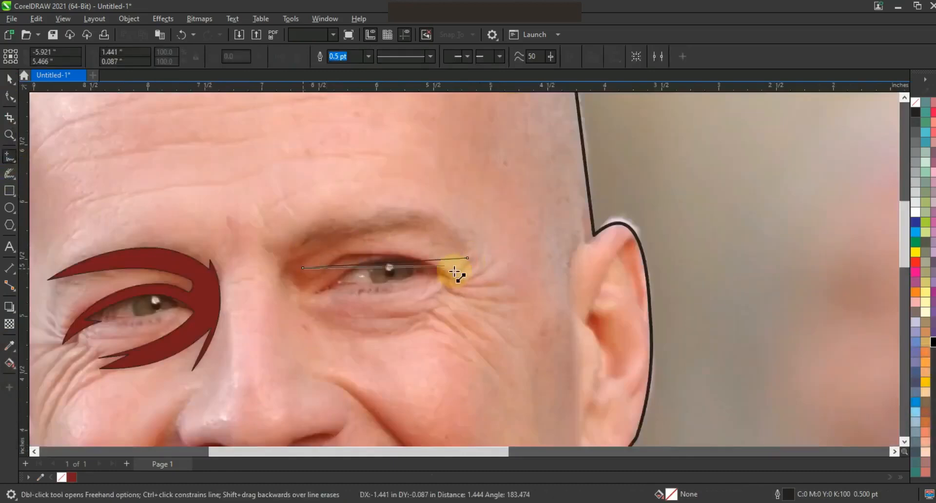
left_click(432, 306)
left_click(428, 317)
Step: Continue the second eye shape below the eye and up the inner side, closing it
left_click(454, 337)
left_click(355, 345)
left_click(297, 315)
left_click(285, 256)
left_click(264, 238)
left_click(468, 258)
Step: Bend the second eye shape's segments into an arched upper lid and curved lower lid
key("F10")
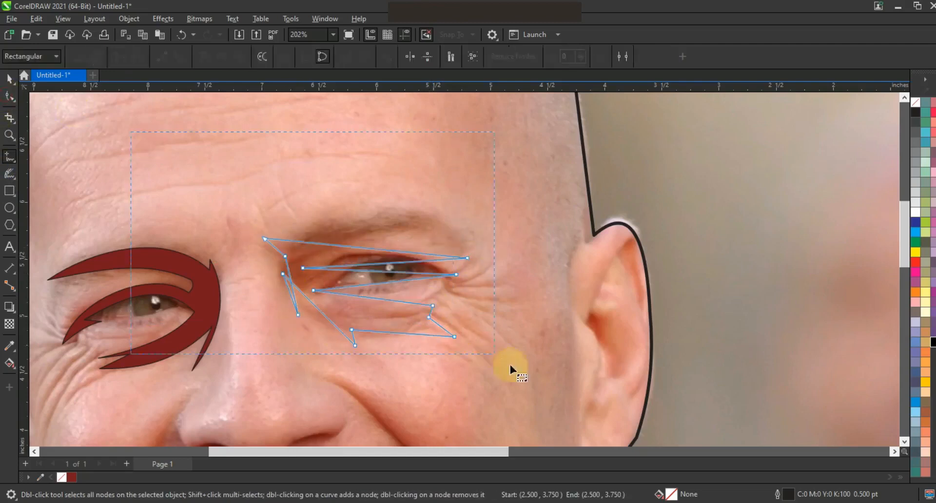
left_click_drag(376, 249, 416, 215)
left_click_drag(411, 263, 412, 250)
left_click_drag(358, 263, 341, 239)
left_click_drag(414, 233, 420, 221)
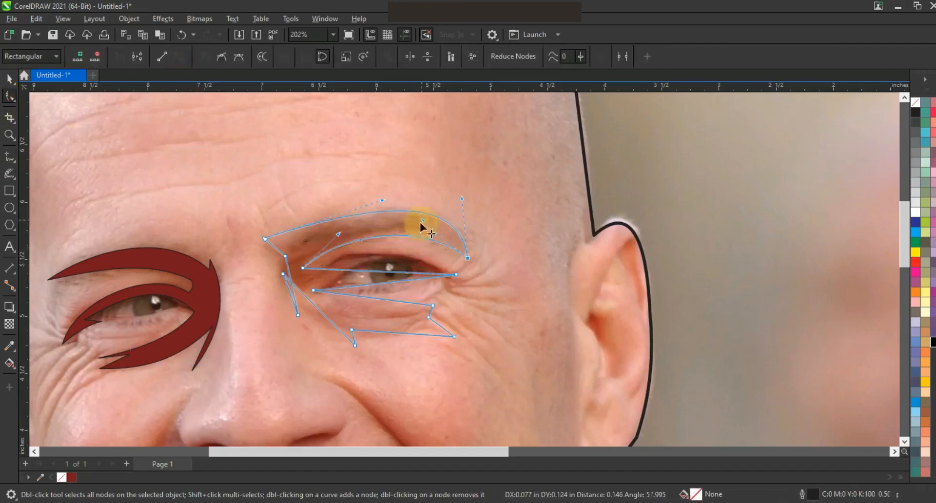
mouse_move(389, 273)
left_mouse_down()
mouse_move(390, 251)
mouse_move(380, 262)
left_mouse_up()
left_click(386, 279)
left_click(390, 281)
mouse_move(370, 299)
left_mouse_down()
mouse_move(368, 312)
mouse_move(397, 340)
left_mouse_up()
left_click_drag(330, 321, 323, 324)
left_click_drag(291, 279, 282, 282)
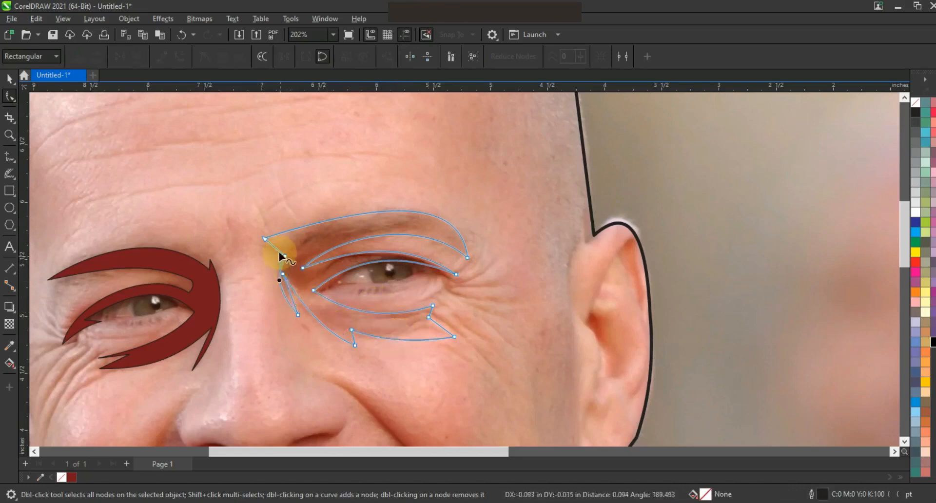
Step: Fill the second eye shape dark red and zoom in on both eyes
key("space")
left_click(72, 477)
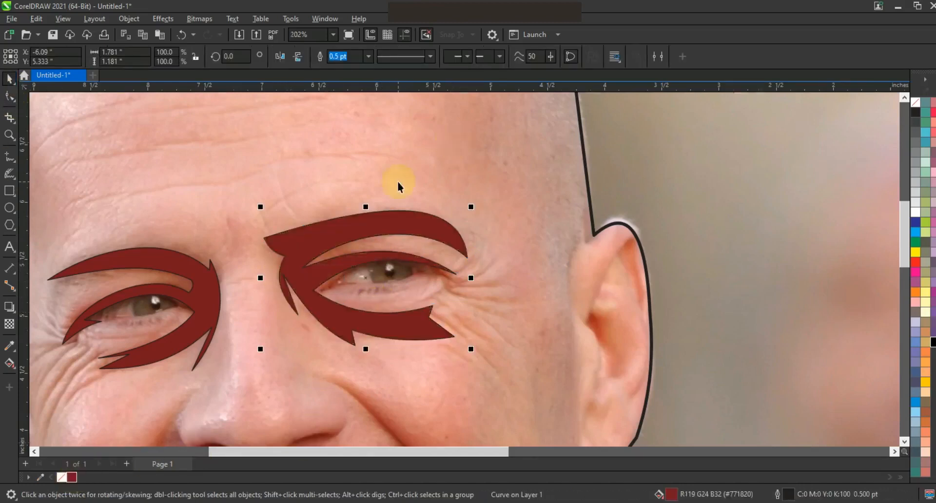
key("F3")
key("F3")
key("Escape")
key("F3")
left_click(10, 137)
left_click_drag(332, 135, 488, 245)
left_click_drag(259, 172, 595, 324)
left_click(9, 161)
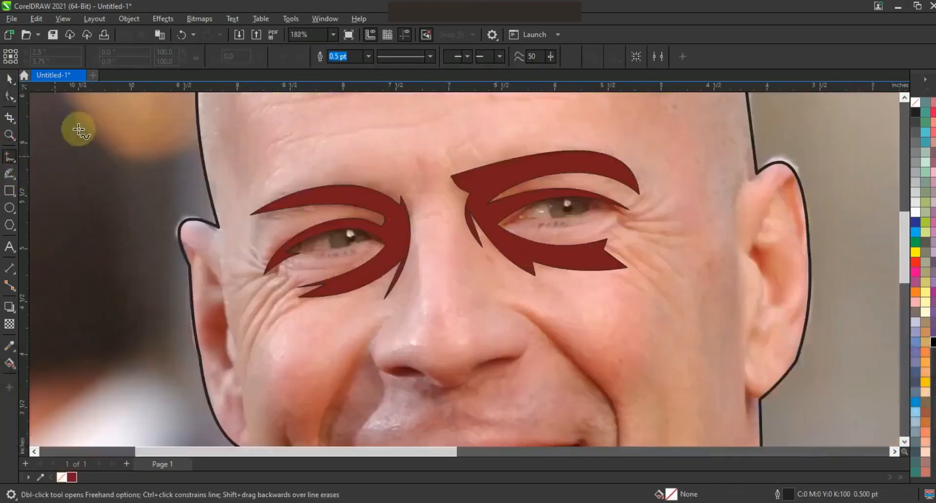
Step: Paint tapered Artistic Media wrinkle strokes beside the left eye and along the lower eyelid
left_click(14, 178)
left_click(28, 174)
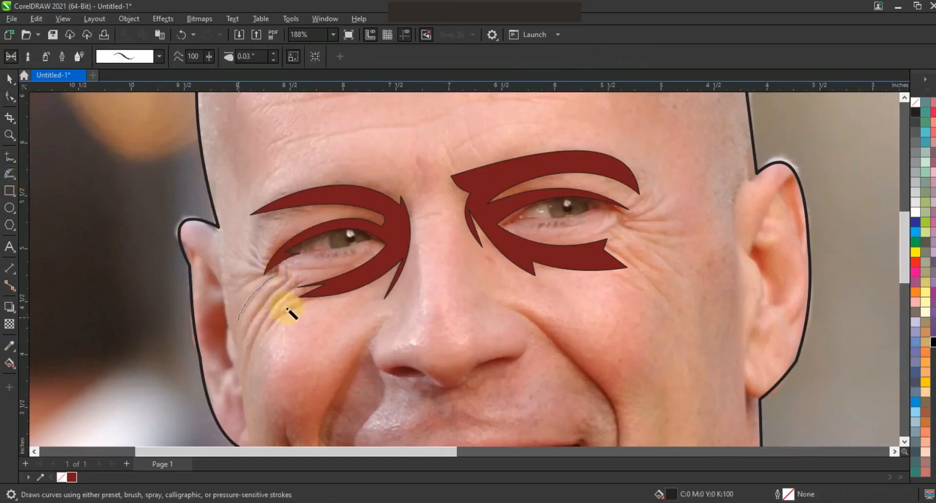
left_click_drag(249, 334, 243, 339)
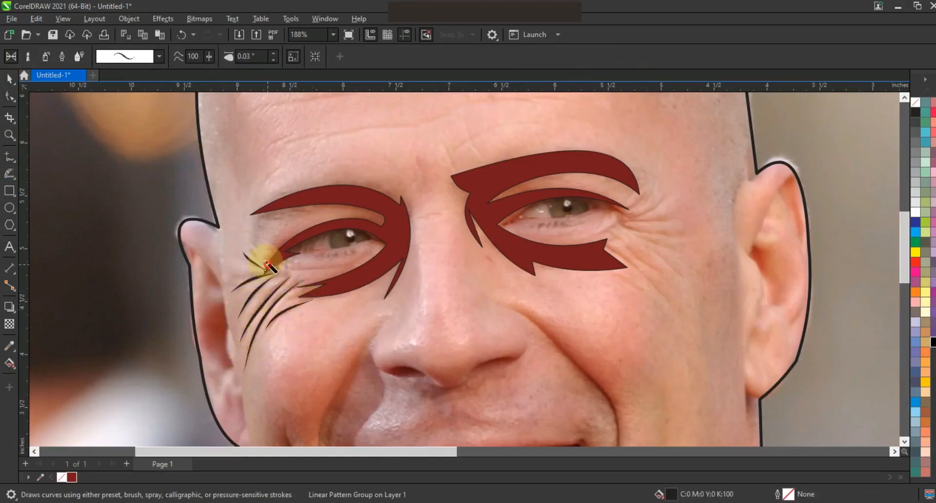
mouse_move(287, 267)
left_mouse_down()
mouse_move(311, 274)
mouse_move(348, 262)
left_mouse_up()
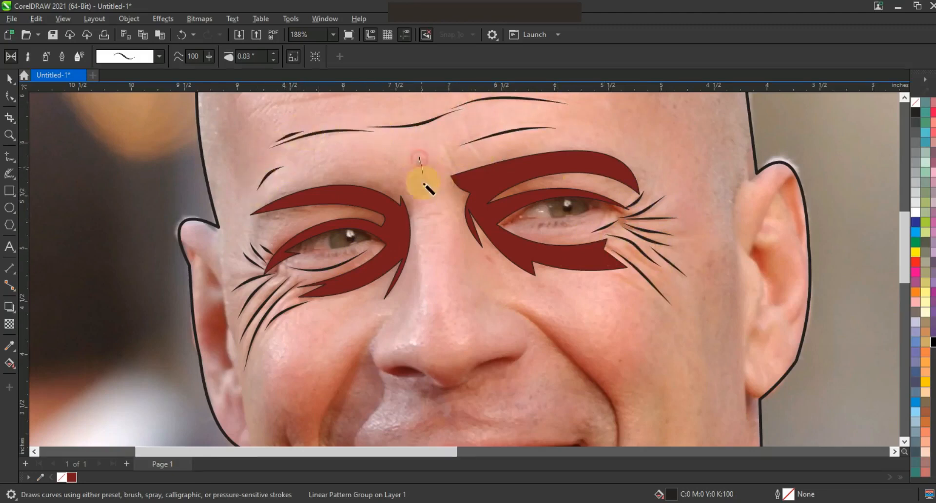
key("F3")
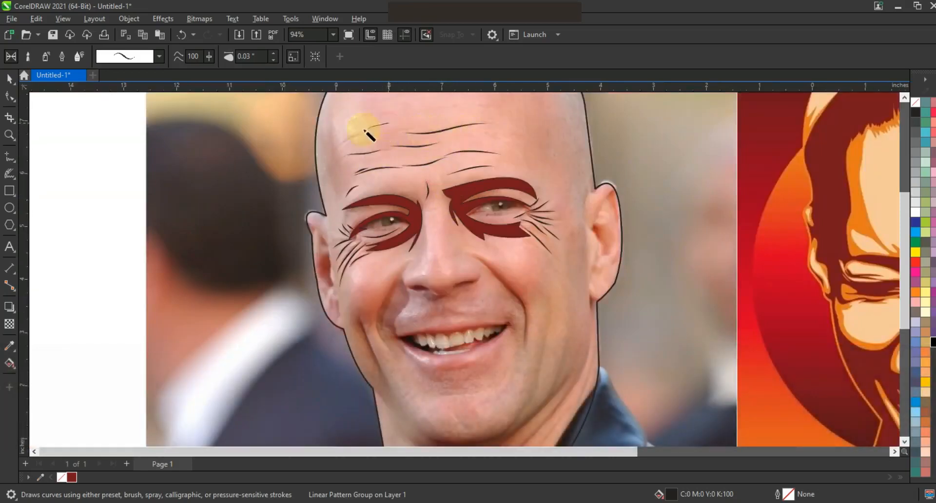
Step: Marquee-select the facial line strokes and color them dark red
left_click(9, 79)
scroll(259, 208, "down", 1)
key("Escape")
left_click_drag(150, 117, 425, 272)
left_click(74, 477)
left_click(89, 364)
left_click(387, 315)
left_click(130, 268)
Step: Give the face shape the peach skin tone sampled from the reference portrait
left_click(9, 346)
left_click(623, 263)
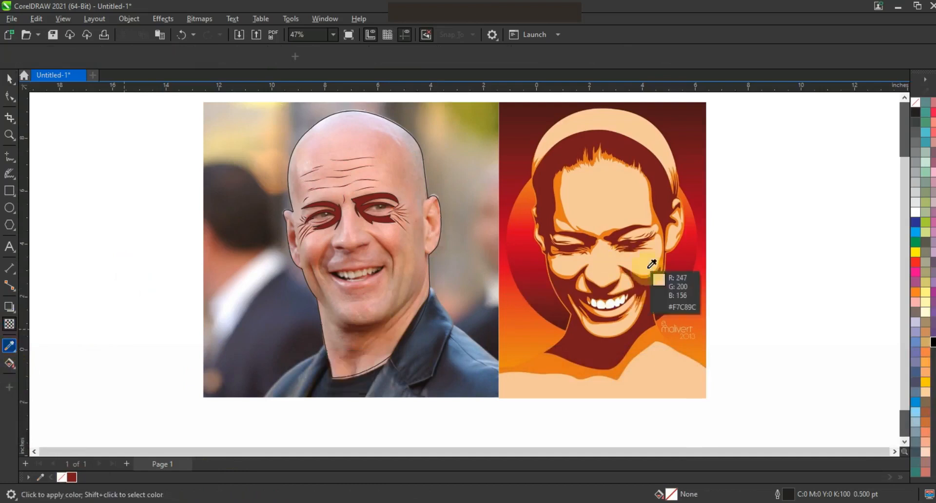
left_click(397, 293)
left_click(9, 80)
left_click(93, 140)
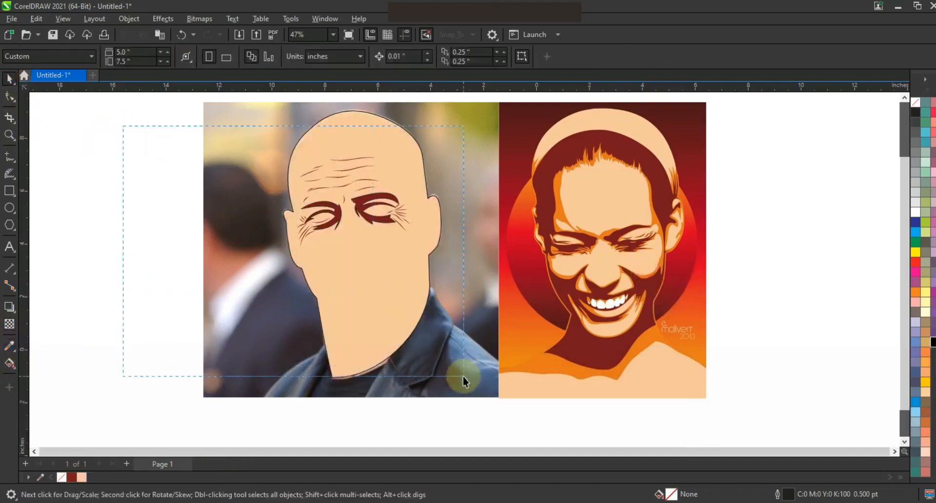
Step: Remove the outlines from the wrinkle and eye shapes with No Color
left_click_drag(463, 375, 464, 376)
right_click(915, 103)
left_click(901, 110)
left_click(174, 200)
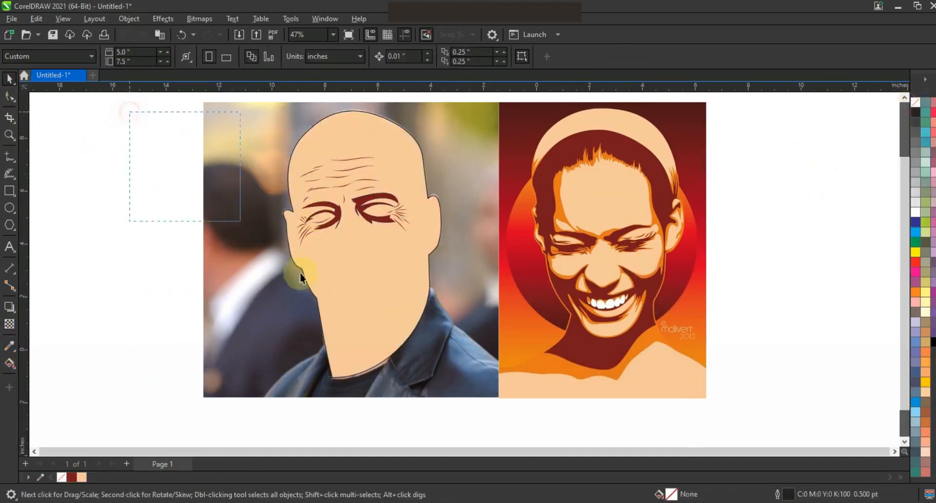
Step: Move the whole face artwork left and place the blank rectangle beside the photo
left_click_drag(466, 384, 466, 384)
left_click(396, 267, "shift")
left_click_drag(395, 261, 227, 262)
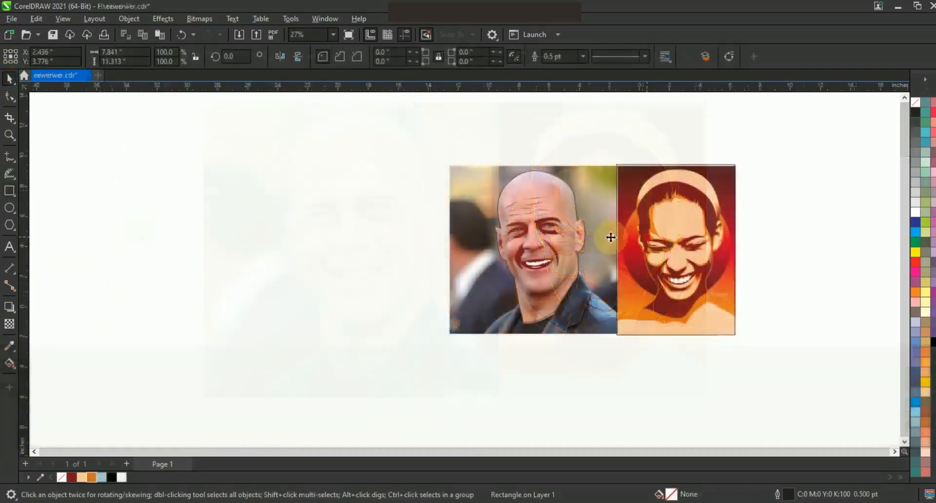
left_click_drag(610, 238, 353, 234)
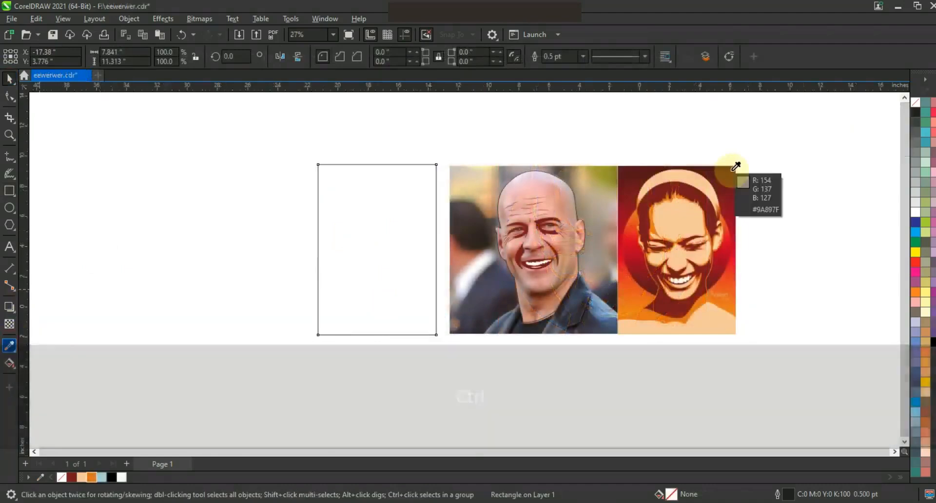
Step: Fill the rectangle with a vertical dark red to amber gradient, adding a red mid stop
left_click(732, 168)
left_click(387, 194)
left_click(9, 78)
left_click(10, 364)
left_click_drag(385, 197, 383, 313)
left_click_drag(387, 246, 385, 245)
left_click_drag(925, 382, 381, 343)
left_click_drag(382, 207, 440, 295)
Step: Draw a circle, centre it on the rectangle, and select both shapes
key("F7")
left_click(10, 79)
left_click(379, 319, "shift")
key("c")
left_click(405, 253)
Step: Copy the rectangle's gradient fill to the circle, flip it 180°, and remove its outline
left_click(36, 18)
left_click(54, 100)
left_click(382, 241)
left_click(496, 280)
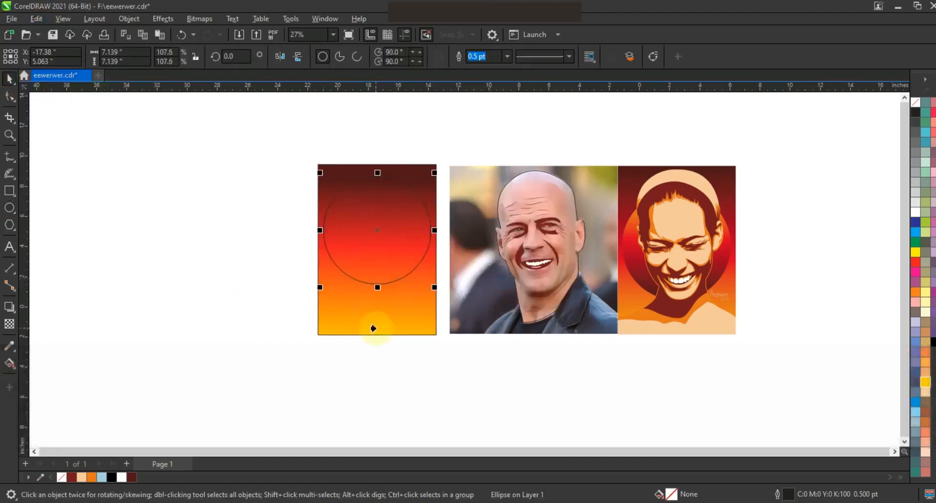
left_click(373, 327)
left_click(276, 60)
left_click(294, 57)
right_click(917, 102)
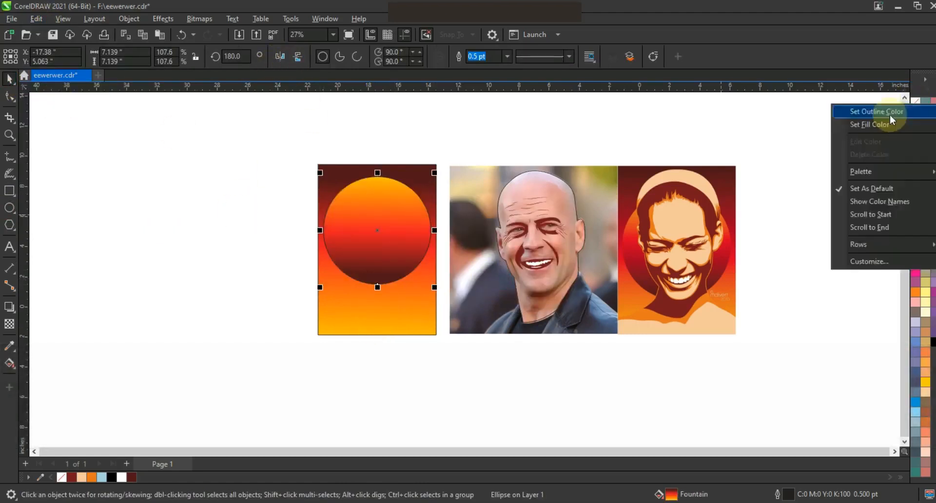
left_click(889, 112)
Step: Bring the face artwork to the front over the circle and fill the face shape peach
left_click(725, 116)
left_click_drag(451, 162, 608, 322)
key("shift+Page_Up")
left_click_drag(540, 247, 375, 247)
left_click(313, 264)
left_click(360, 314)
left_click(81, 477)
left_click(179, 351)
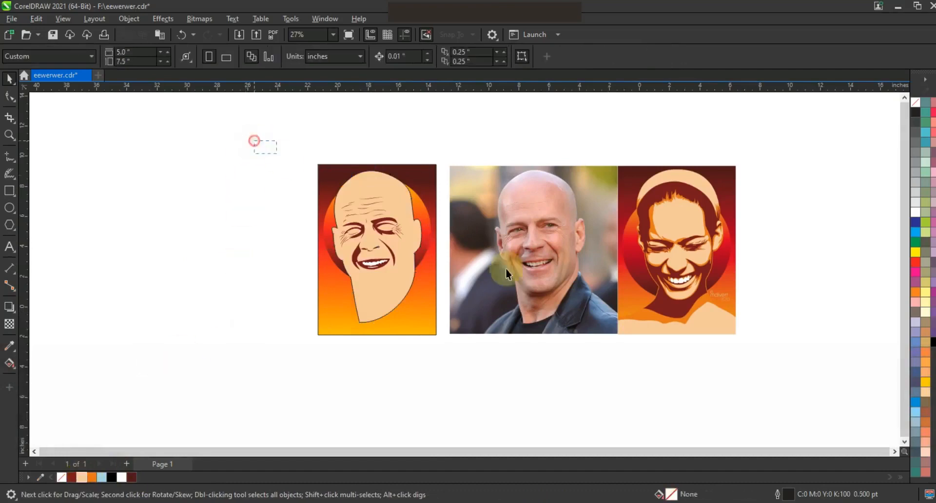
Step: Undo the face artwork move and zoom out to the whole page
key("shift+F2")
key("Escape")
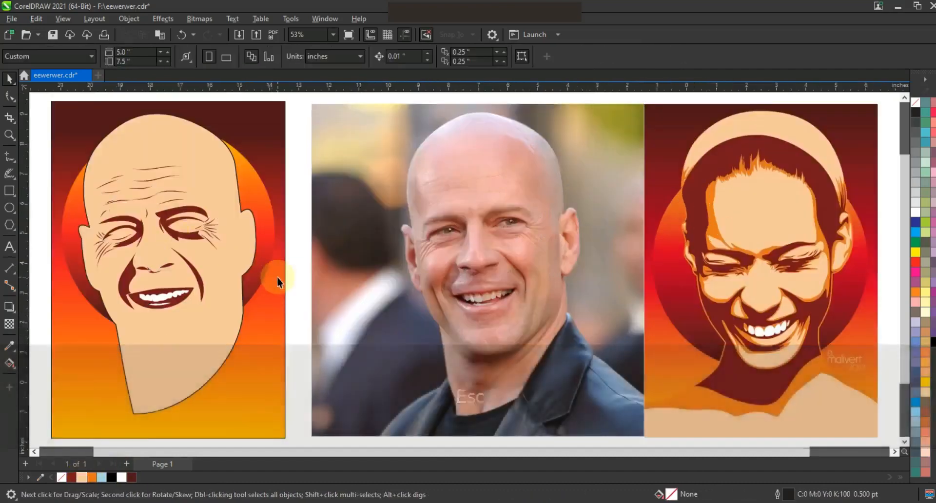
key("ctrl+z")
key("F3")
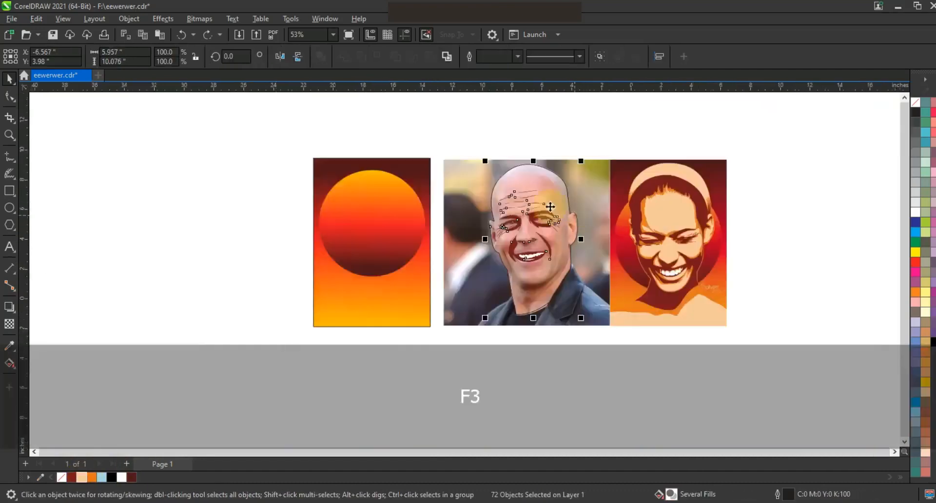
Step: Zoom in on the face and begin a straight-line shadow shape from the jaw
key("Escape")
key("shift+F2")
key("Escape")
left_click(10, 136)
mouse_move(197, 214)
left_mouse_down()
mouse_move(530, 396)
mouse_move(576, 408)
left_mouse_up()
left_click(8, 160)
left_click(369, 333)
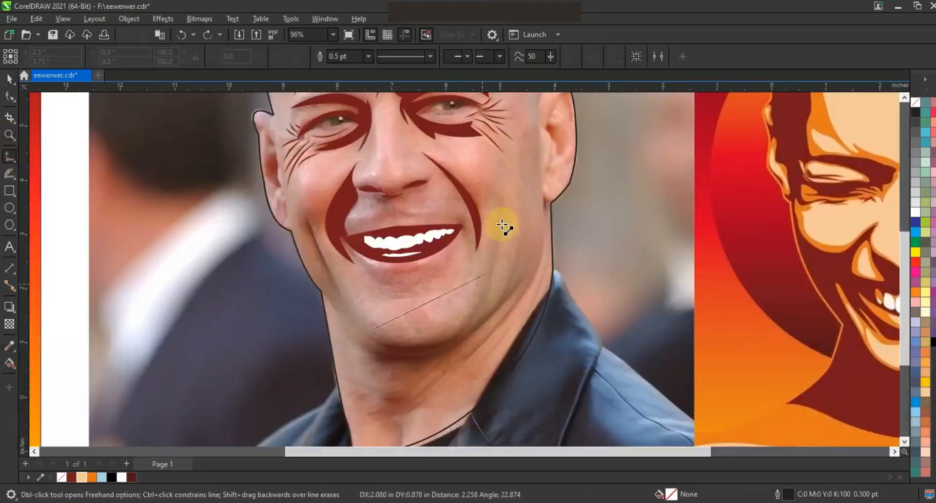
left_click(503, 208)
key("ctrl+z")
key("space")
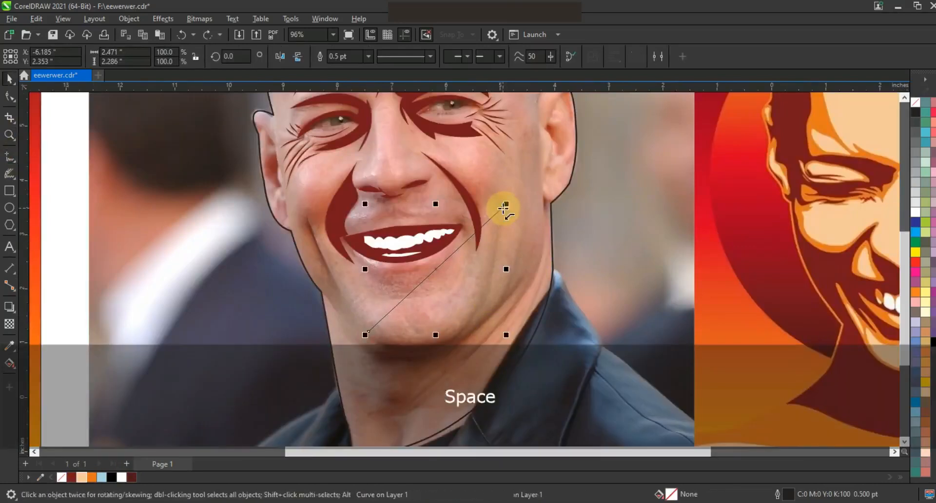
key("space")
left_click(502, 208)
Step: Complete the zigzag shadow polyline with nodes along the jaw edge and neck bottom
double_click(458, 332)
double_click(522, 229)
double_click(501, 299)
double_click(533, 253)
double_click(410, 397)
double_click(445, 356)
double_click(379, 418)
double_click(401, 383)
double_click(349, 340)
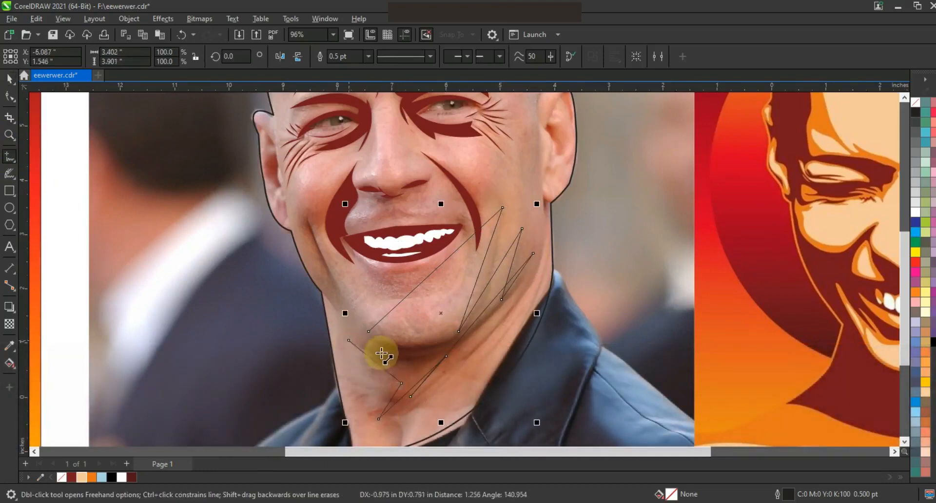
Step: Bend the shadow's segments into curves and fill the neck shape dark red
left_click(9, 96)
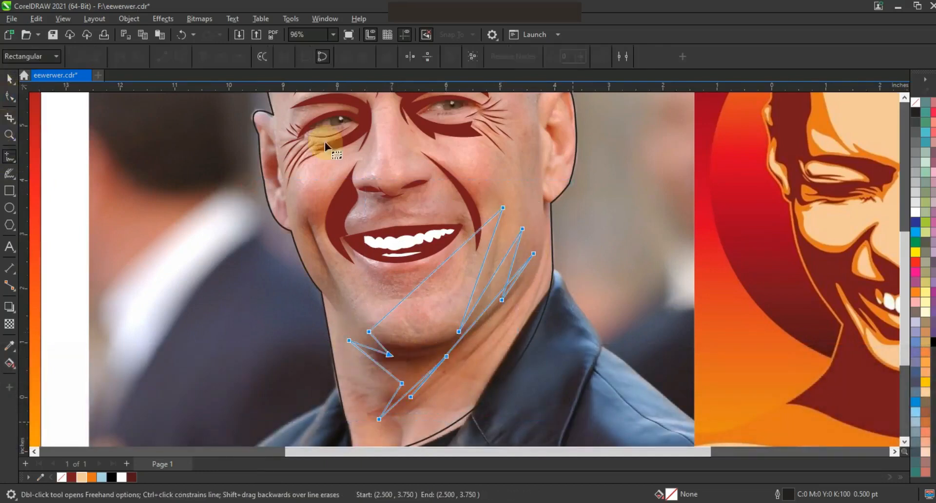
left_click_drag(475, 340, 488, 337)
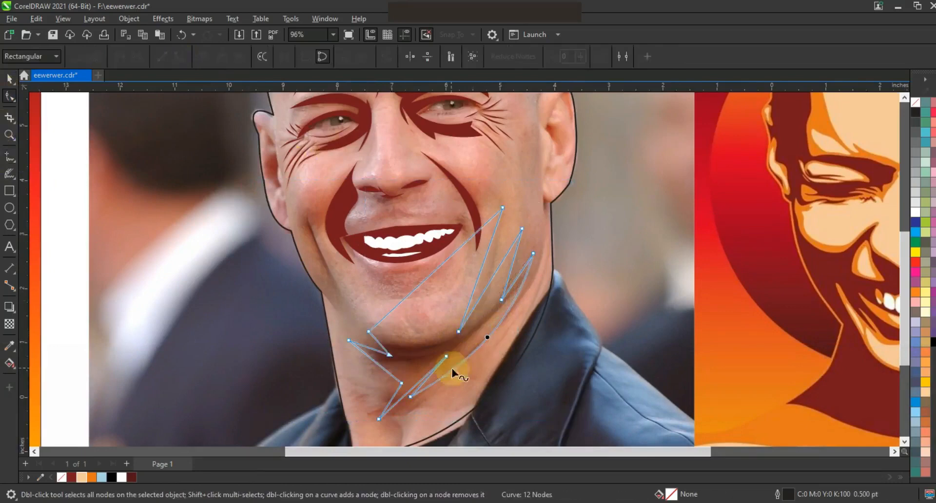
left_click_drag(515, 278, 520, 283)
left_click_drag(490, 280, 498, 285)
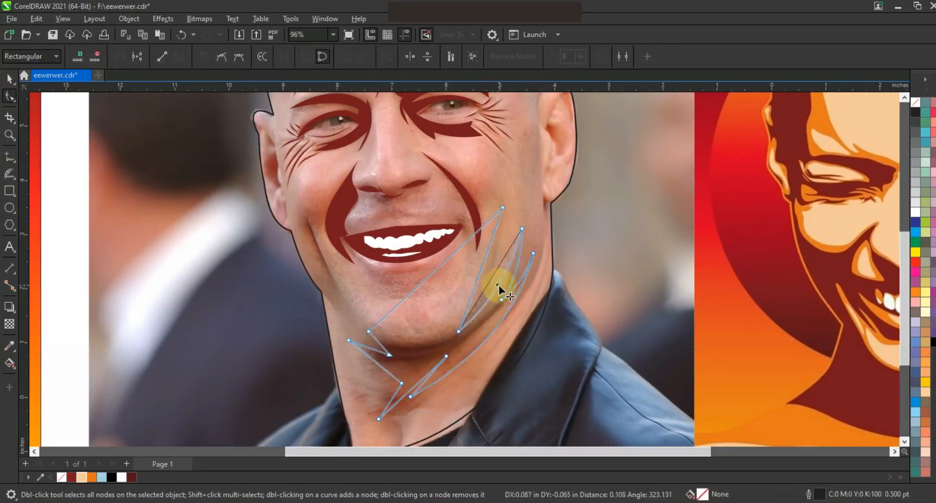
left_click_drag(398, 399, 399, 403)
left_click_drag(377, 363, 371, 372)
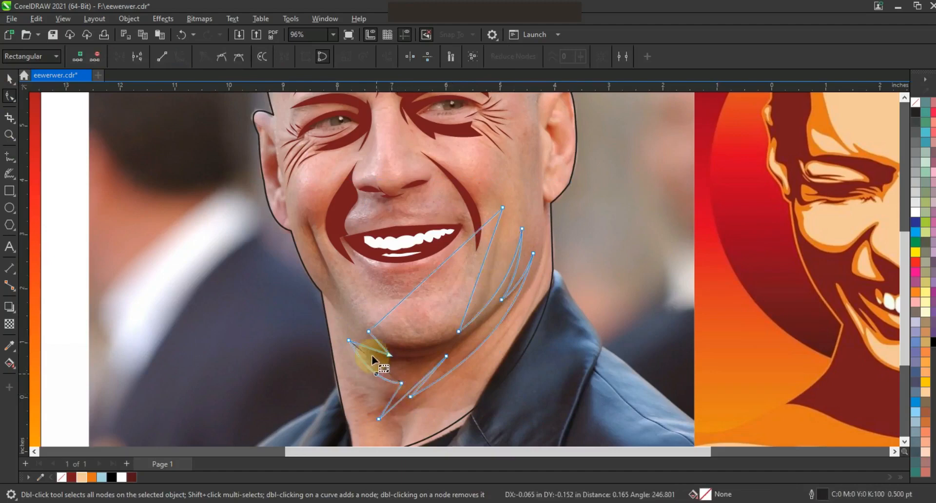
left_click_drag(424, 284, 453, 321)
left_click(137, 480)
key("F3")
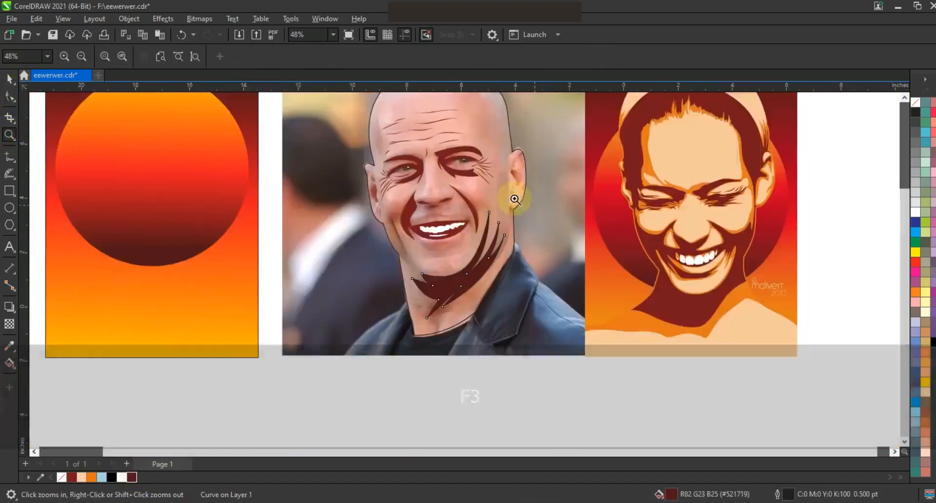
Step: Draw a second four-node curve between the neck edge and jaw near the chin
left_click_drag(568, 313, 568, 312)
left_click(9, 156)
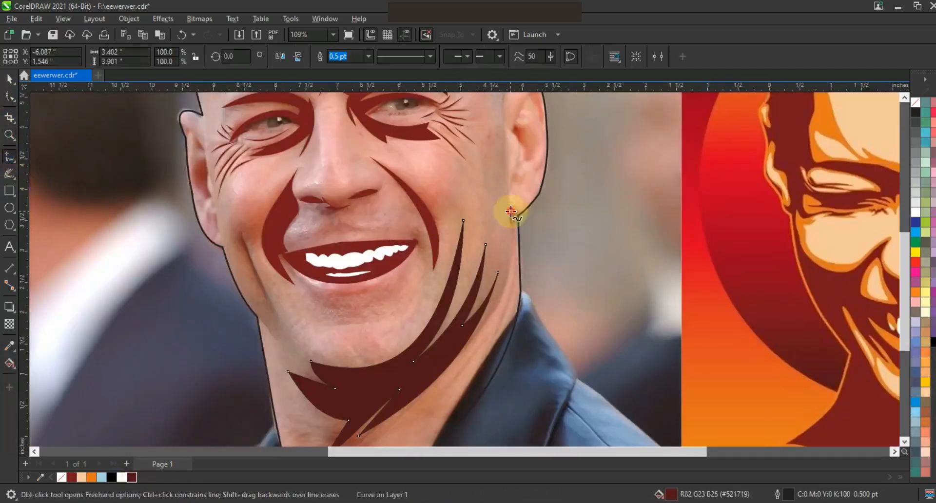
left_click(464, 355)
left_click(512, 246)
left_click(487, 350)
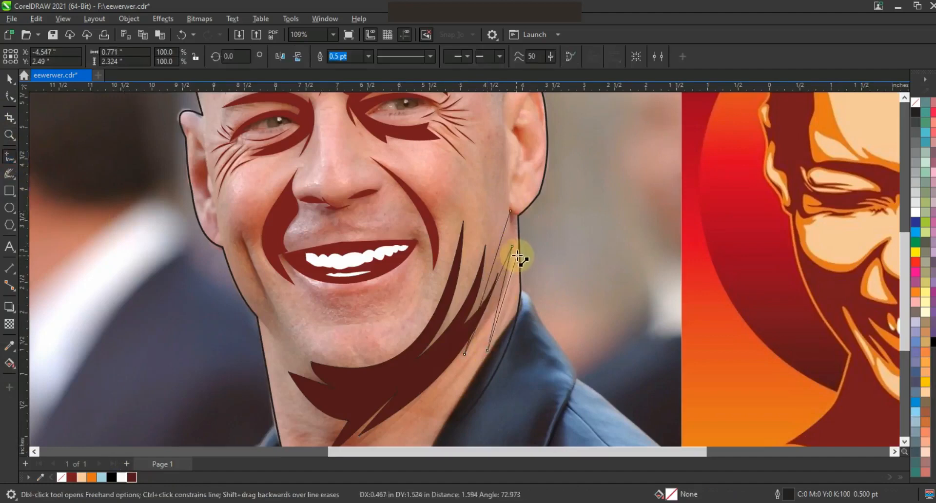
left_click(514, 215)
key("F10")
key("shift+F2")
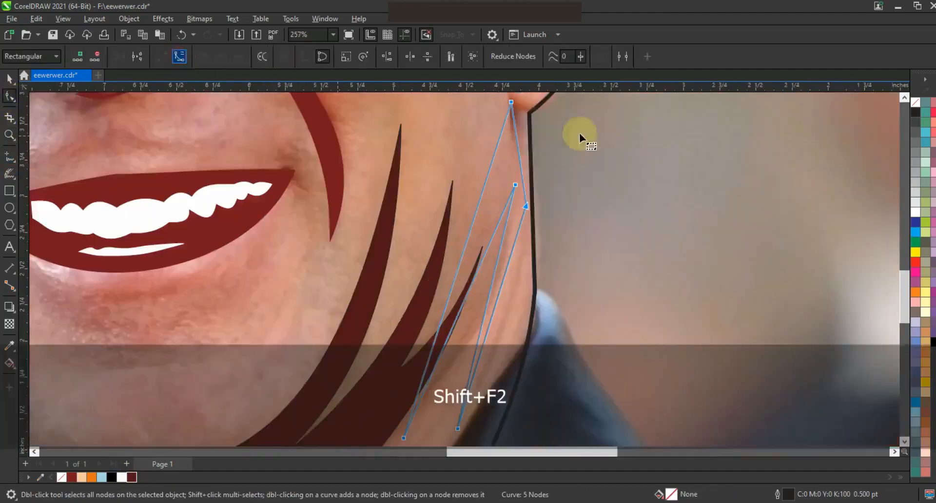
Step: Reshape the new curve into a thin sliver and fill it dark maroon
left_click_drag(511, 104, 526, 109)
left_click_drag(526, 207, 532, 206)
left_click_drag(500, 300, 489, 255)
left_click_drag(515, 185, 517, 197)
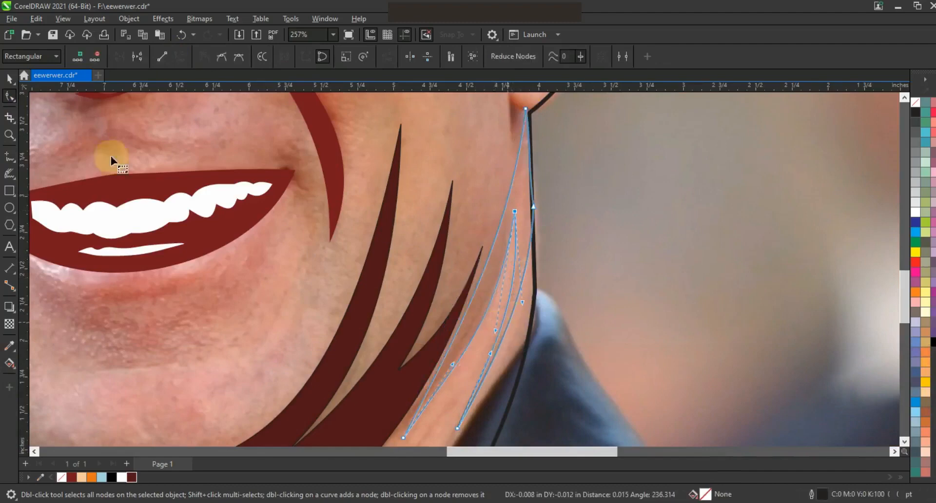
left_click(9, 78)
left_click(132, 477)
key("F3")
key("F3")
left_click(425, 212)
key("F3")
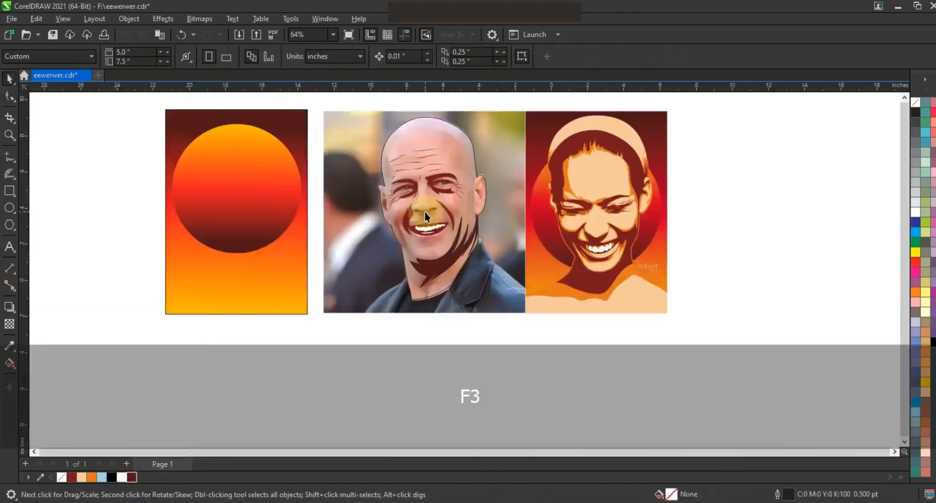
Step: Draw a crescent shadow on the cheek and fill it dark maroon
left_click(8, 135)
left_click(366, 156)
left_click(237, 156)
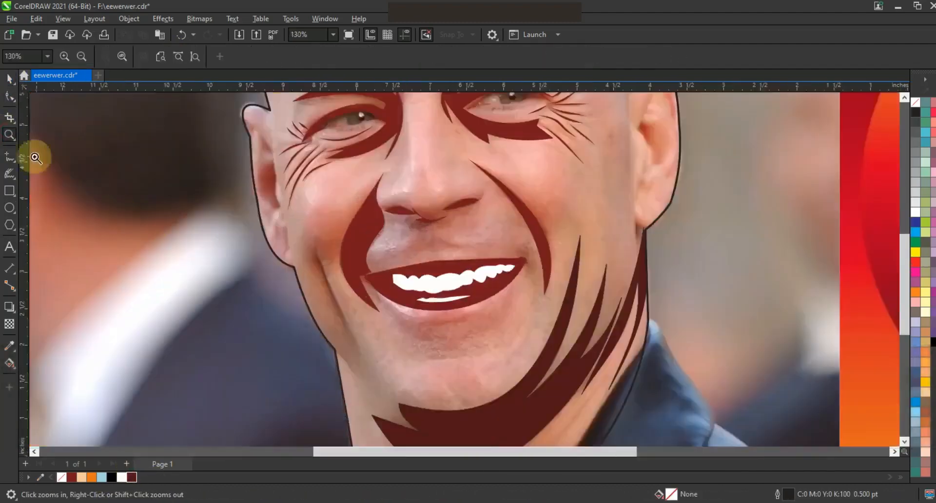
left_click(9, 156)
left_click(315, 246)
left_click(373, 364)
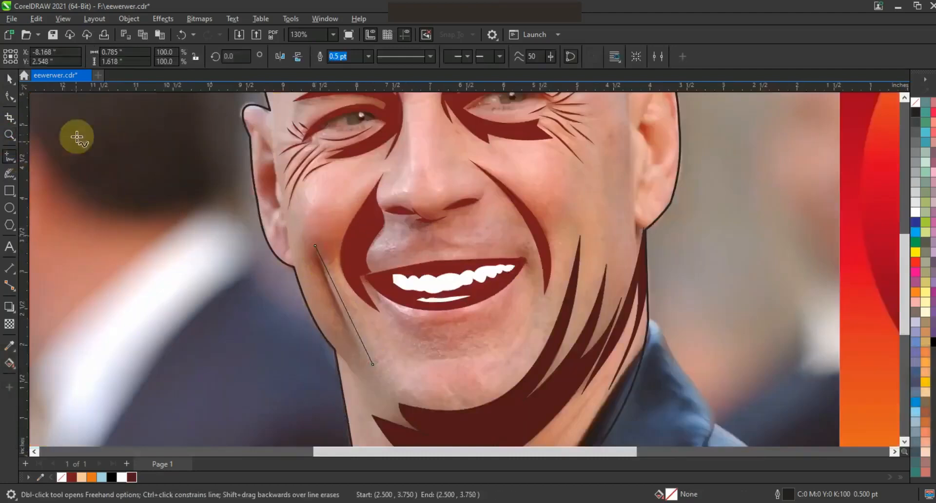
key("F10")
mouse_move(344, 305)
left_mouse_down()
mouse_move(334, 312)
mouse_move(342, 311)
left_mouse_up()
left_click(130, 475)
left_click(7, 138)
Step: Freehand-draw shading shapes inside the right and left ears
right_click(387, 176)
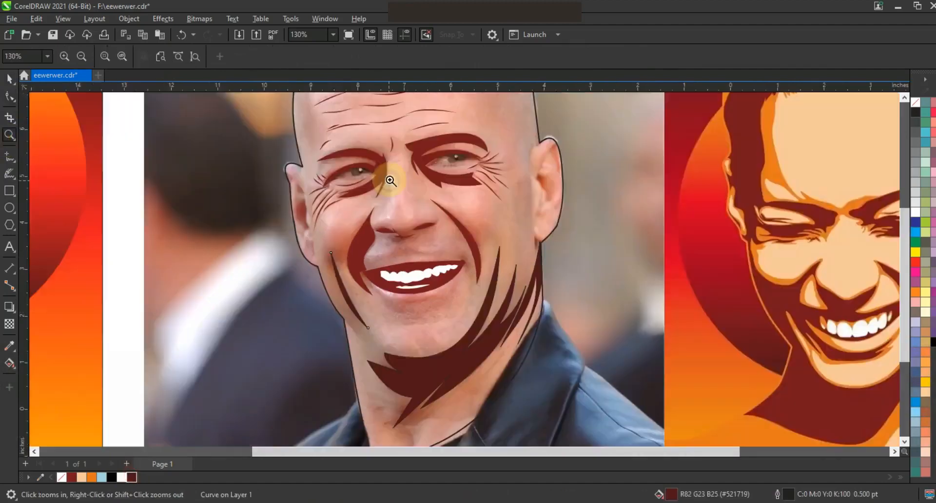
right_click(427, 196)
left_click_drag(529, 261, 549, 270)
left_click(544, 252)
left_click(9, 156)
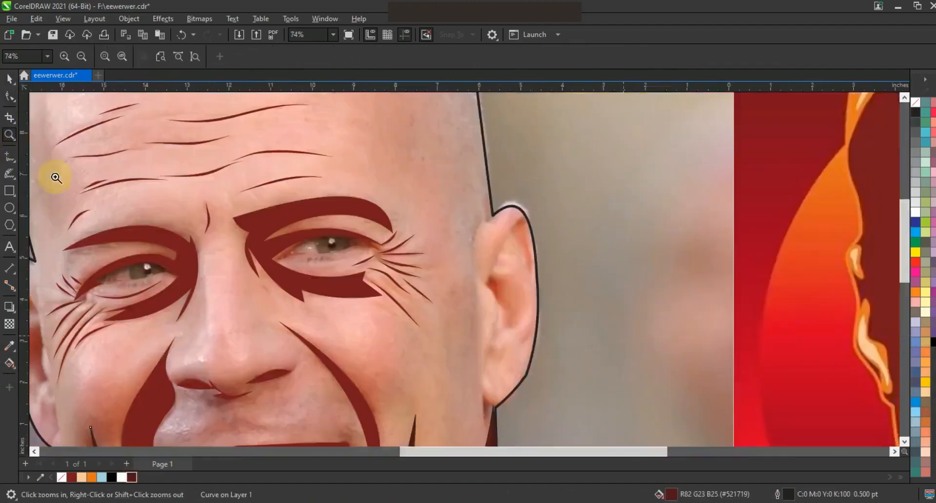
mouse_move(517, 219)
left_mouse_down()
mouse_move(492, 235)
mouse_move(485, 279)
left_mouse_up()
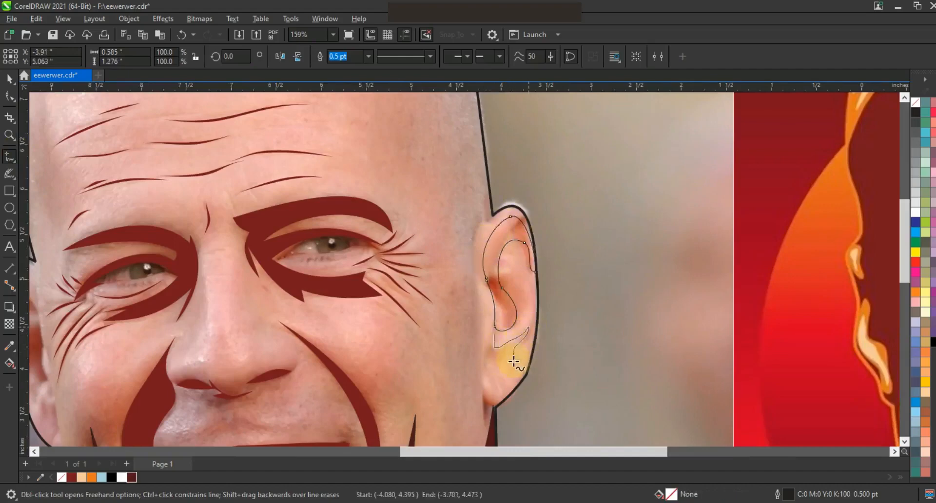
key("F3")
key("F3")
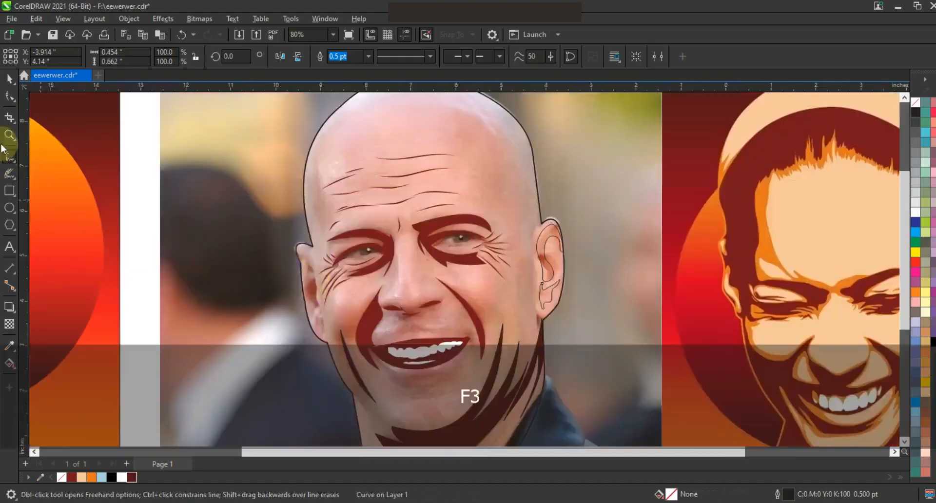
key("z")
left_click(470, 354)
left_click(10, 157)
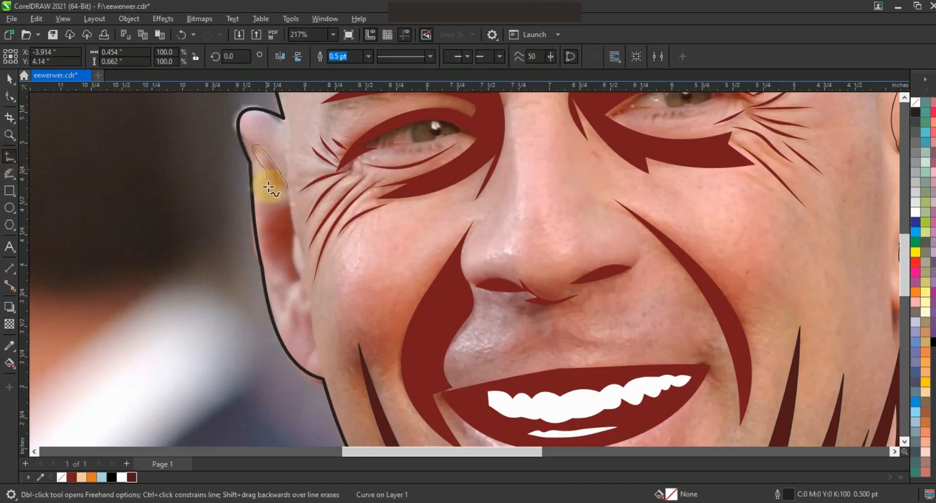
left_click_drag(300, 292, 311, 352)
Step: Fill both ear shading shapes dark red
left_click(10, 80)
left_click(289, 224, "shift")
left_click(132, 478)
key("F3")
left_click(580, 200, "shift")
left_click(132, 477)
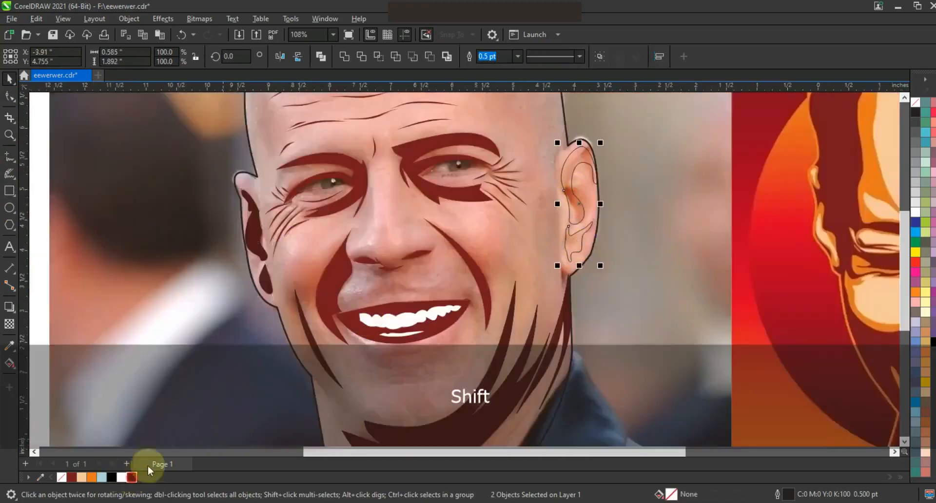
key("F3")
key("Escape")
Step: Draw the upper-lip shape below the nose, fill it dark red, and join its end nodes
left_click(10, 137)
left_click_drag(357, 220, 534, 317)
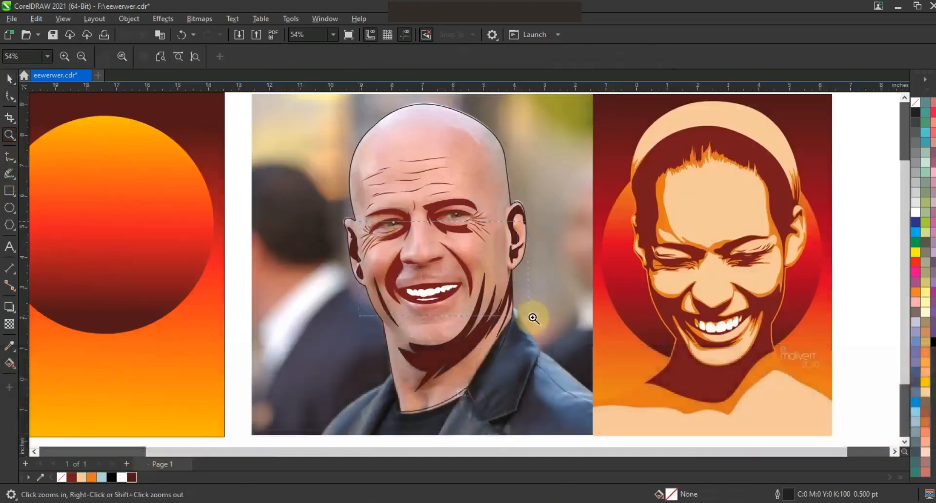
left_click(10, 156)
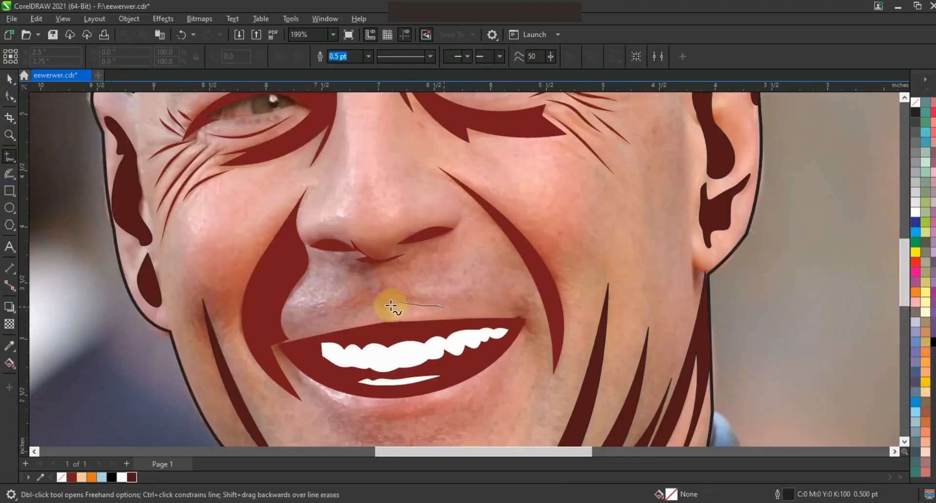
left_click(10, 80)
left_click_drag(467, 310, 436, 331)
left_click(132, 478)
left_click(10, 97)
left_click(121, 57)
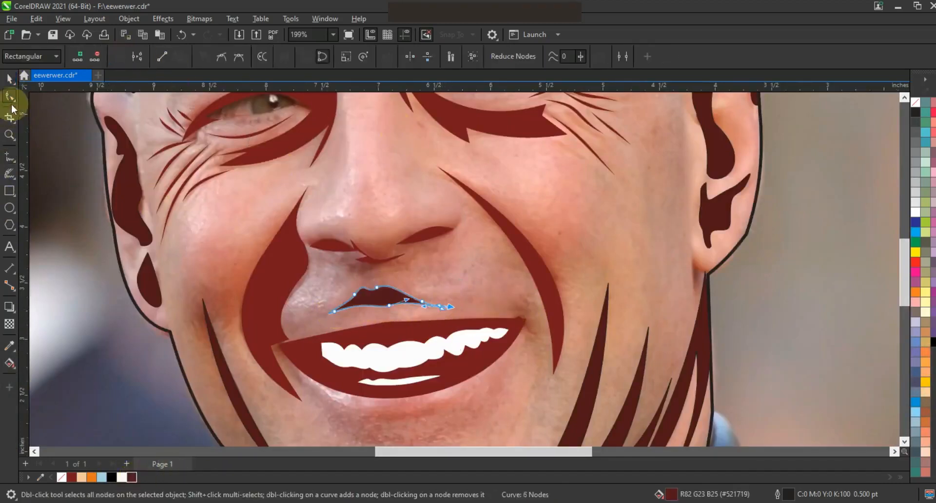
Step: Zoom out to the whole page and marquee-select the face curves
left_click(10, 80)
key("Escape")
key("F3")
key("Escape")
left_click_drag(657, 367, 517, 149)
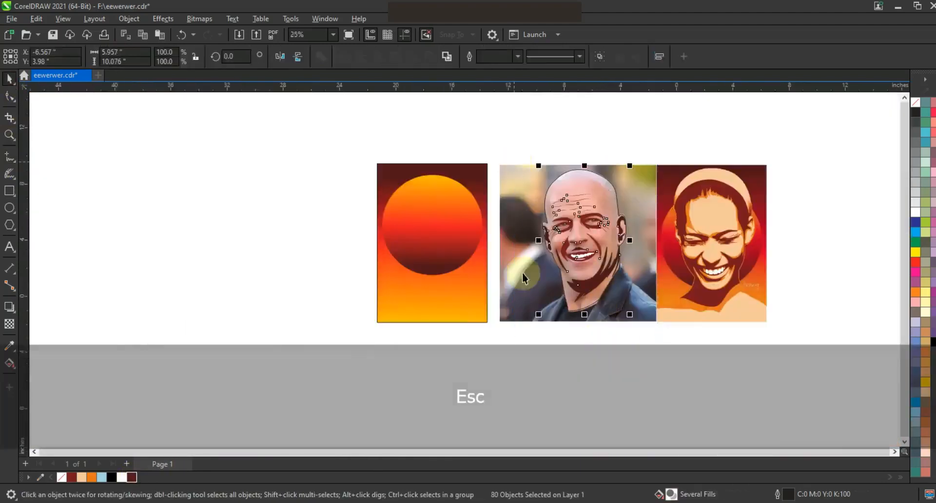
Step: Fill the head outline shape with peach
left_click(568, 326)
left_click(588, 310)
left_click(82, 477)
Step: Recolour the mouth-area curves a lighter dark red and remove their outlines
left_click(524, 382)
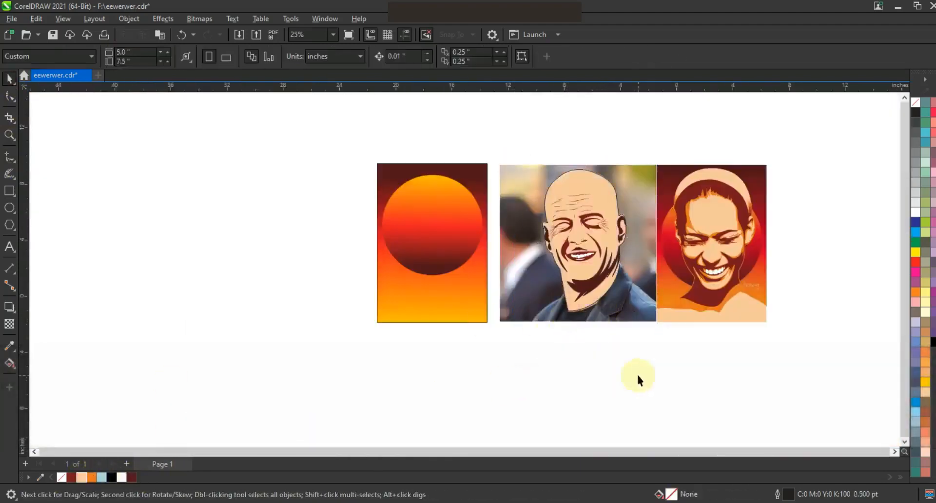
left_click_drag(646, 348, 544, 205)
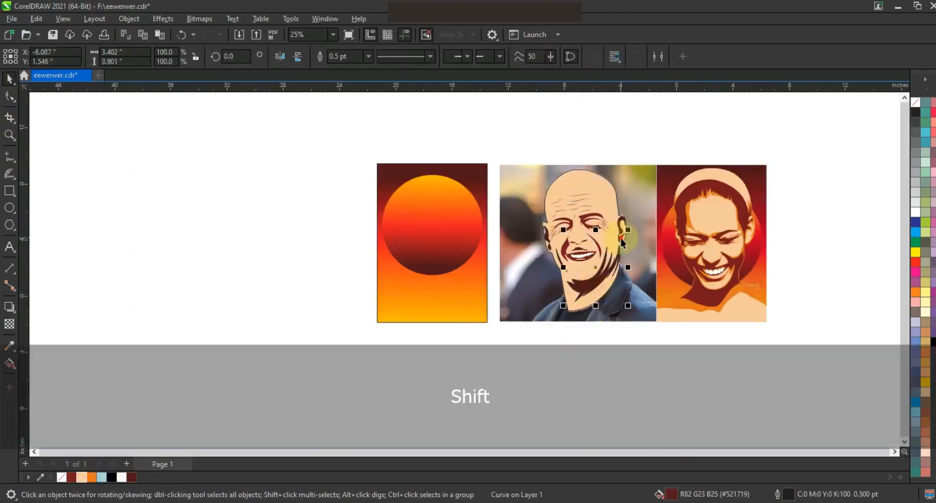
left_click(563, 272, "shift")
left_click(71, 477)
right_click(915, 103)
left_click(905, 113)
Step: Remove the outlines from the moustache curve and the right neck curve
left_click(778, 154)
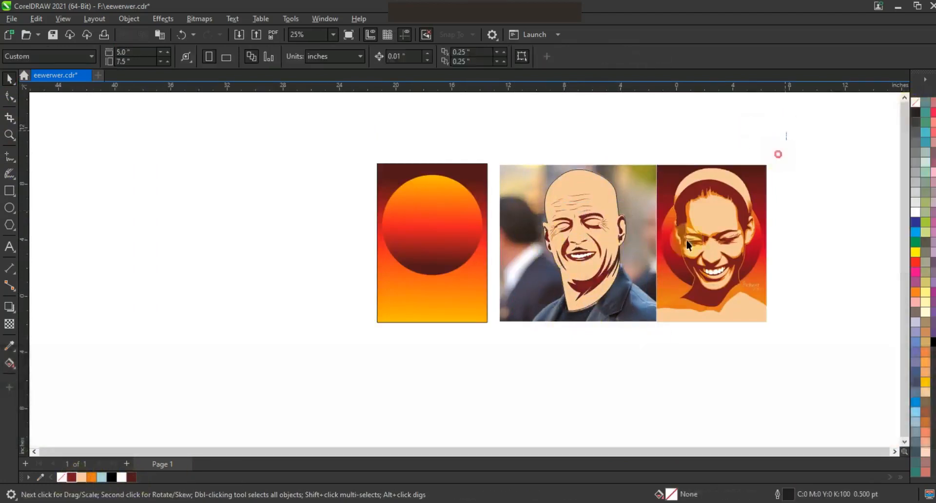
key("ctrl+a")
key("shift+F2")
key("Escape")
left_click(478, 283)
left_click(559, 311, "shift")
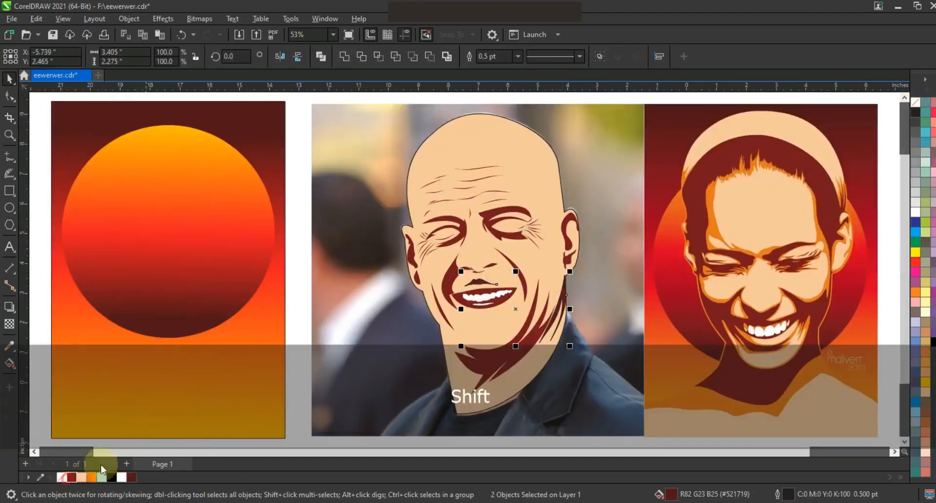
right_click(916, 102)
left_click(905, 113)
left_click(624, 163)
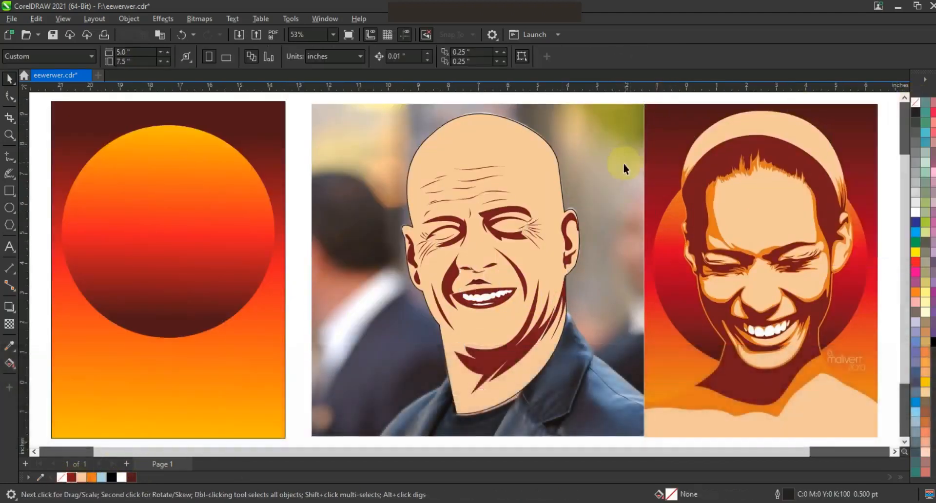
Step: Freehand-trace a closed neck-and-shoulder shape below the cartoon face
left_click(563, 306)
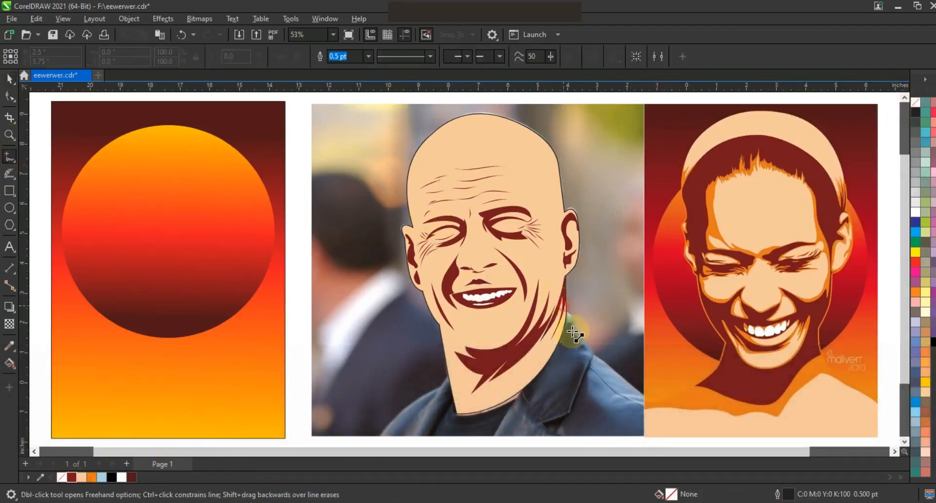
double_click(590, 352)
double_click(648, 400)
double_click(651, 441)
scroll(379, 433, "down", 1)
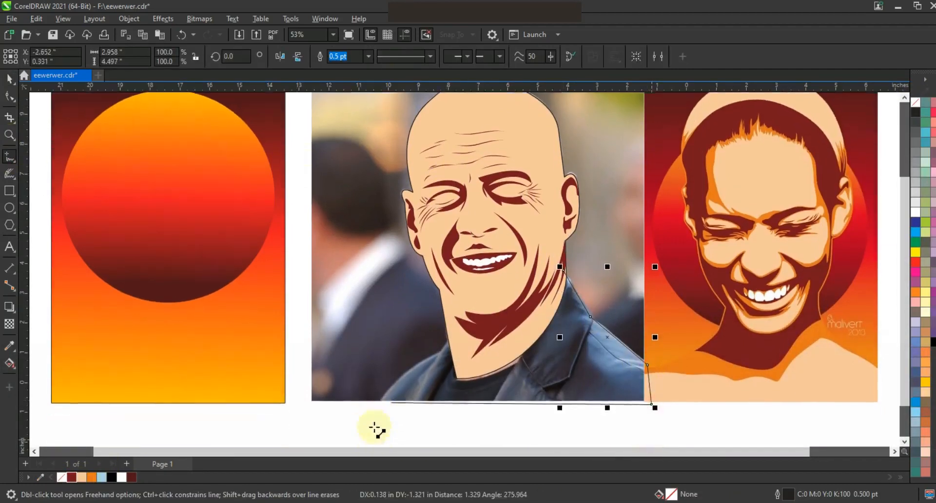
double_click(373, 405)
double_click(436, 353)
double_click(449, 328)
left_click(565, 272)
left_click(9, 96)
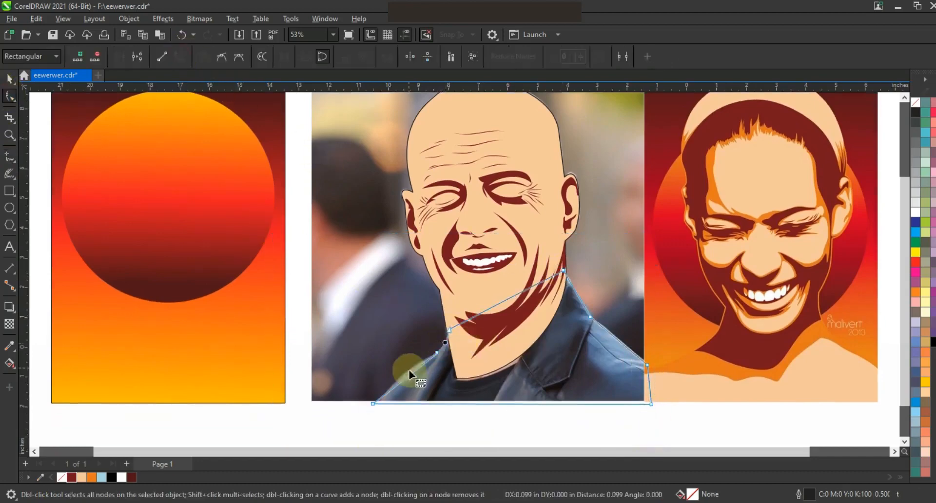
Step: Fill the shoulder shape peach and send it one level behind the face
key("space")
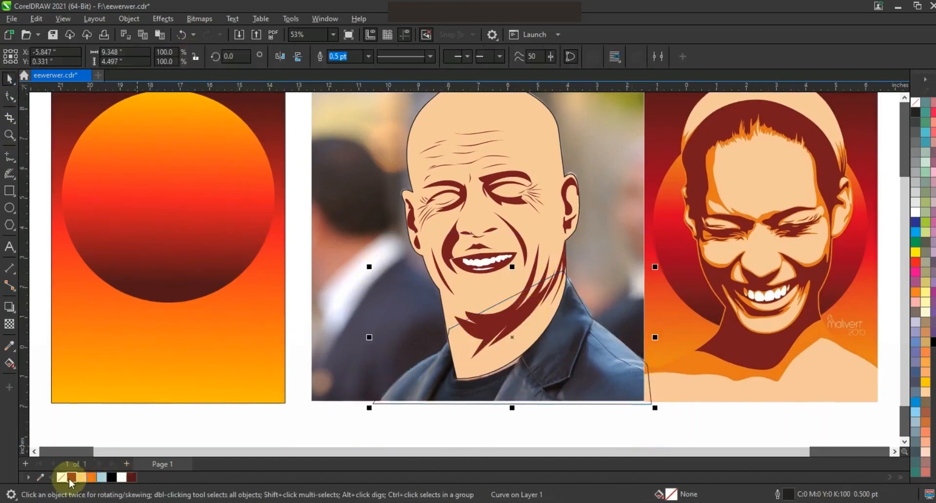
left_click(81, 477)
key("ctrl+Page_Down")
key("shift+Page_Down")
key("ctrl+Page_Up")
Step: Move the cartoon face in front of the orange sunset poster, with the photo to its left
key("F3")
key("Escape")
left_click_drag(408, 220, 404, 218)
left_click_drag(470, 275, 304, 276)
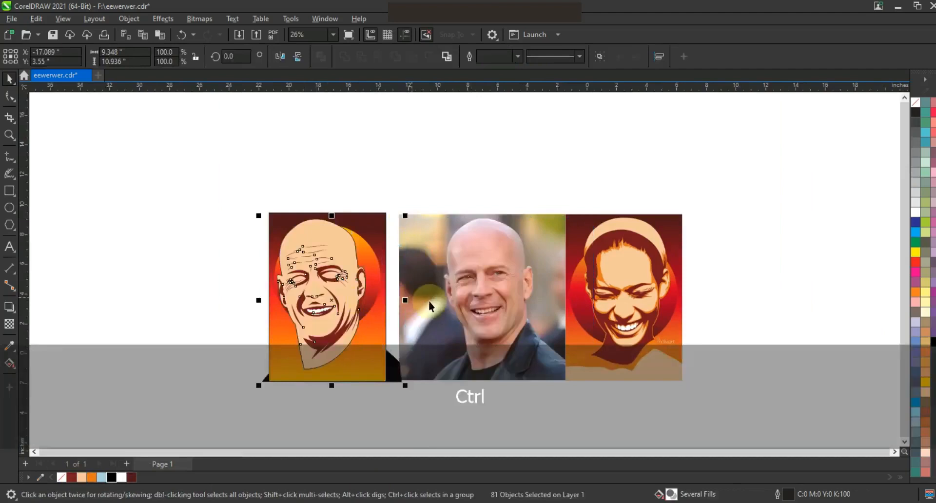
key("shift+Page_Up")
left_click_drag(516, 287, 233, 242)
Step: Line the photo and poster up beside the woman's poster and zoom in on the eyes
left_click_drag(303, 318, 478, 318)
left_click_drag(719, 412, 263, 168)
key("shift+F2")
key("Escape")
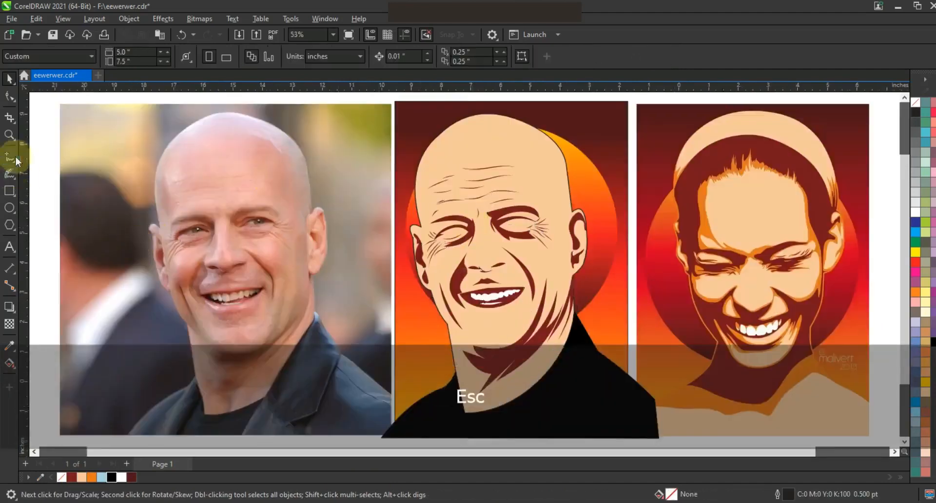
left_click(9, 135)
left_click_drag(287, 248, 183, 189)
Step: Freehand-trace upper-lid shapes over the left and right eyes
left_click(10, 157)
mouse_move(163, 351)
left_mouse_down()
mouse_move(190, 349)
mouse_move(228, 335)
left_mouse_up()
mouse_move(305, 337)
left_mouse_down()
mouse_move(275, 319)
mouse_move(235, 316)
mouse_move(163, 350)
left_mouse_up()
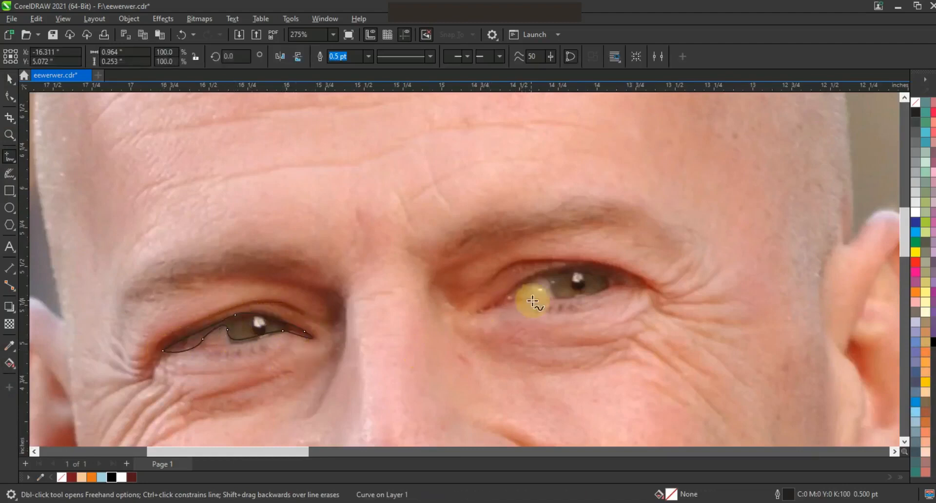
mouse_move(499, 302)
left_mouse_down()
mouse_move(531, 277)
mouse_move(581, 267)
left_mouse_up()
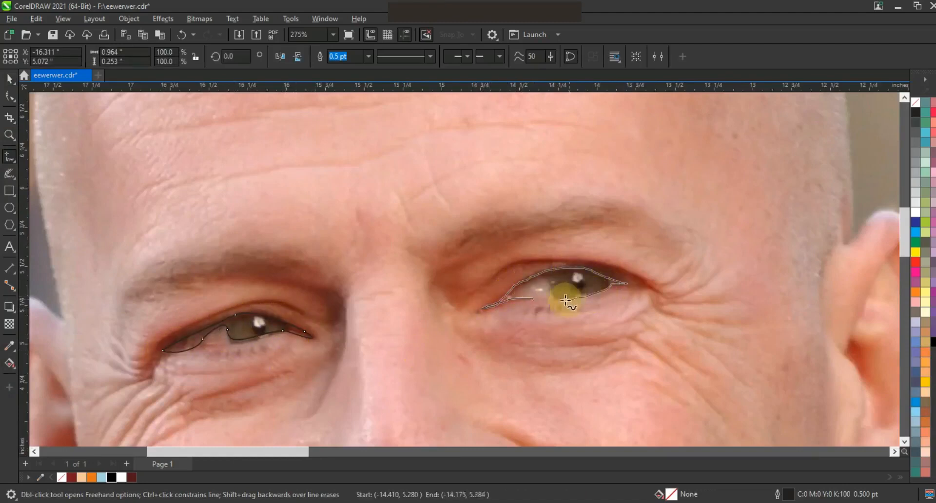
left_click_drag(532, 300, 532, 300)
Step: Fill both eye shapes black, then recolour them dark red
left_click(10, 79)
left_click(262, 326, "shift")
left_click(113, 477)
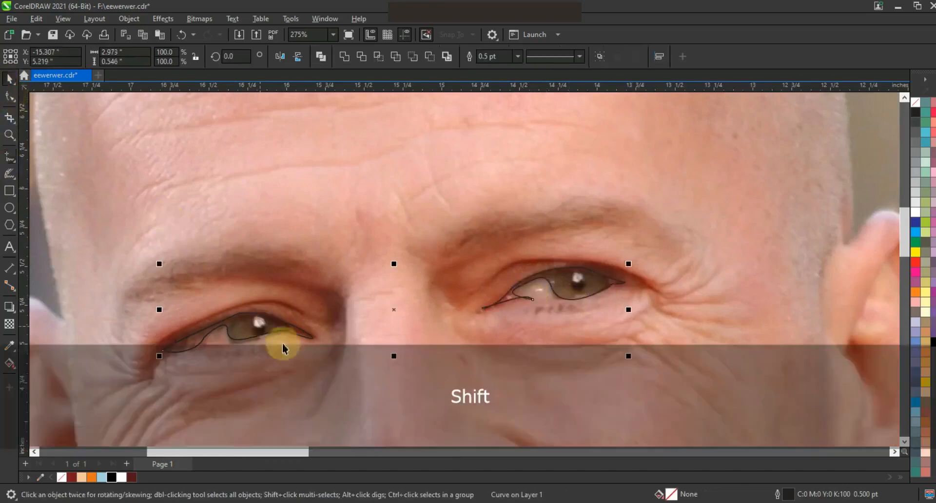
key("F3")
key("F3")
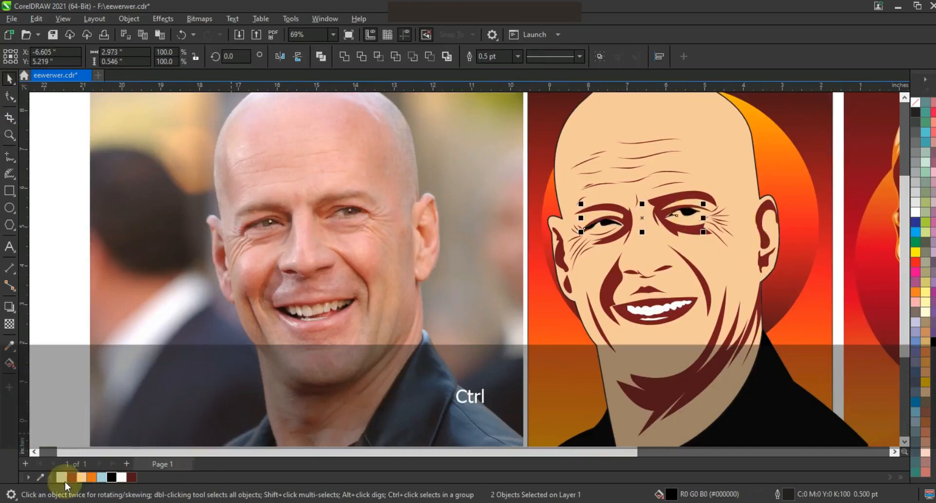
left_click(129, 478)
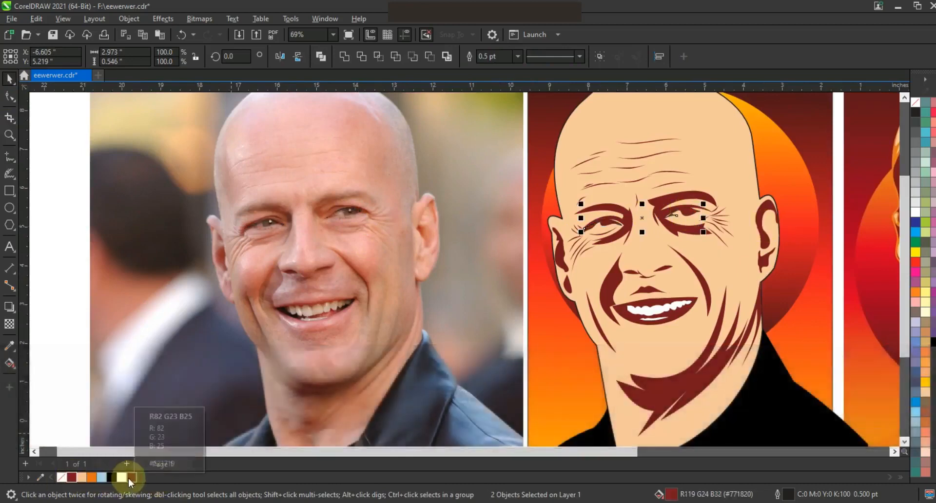
Step: Remove the outlines from all of the cartoon's shapes
key("F3")
key("Escape")
left_click_drag(673, 378, 484, 117)
right_click(915, 103)
left_click(828, 109)
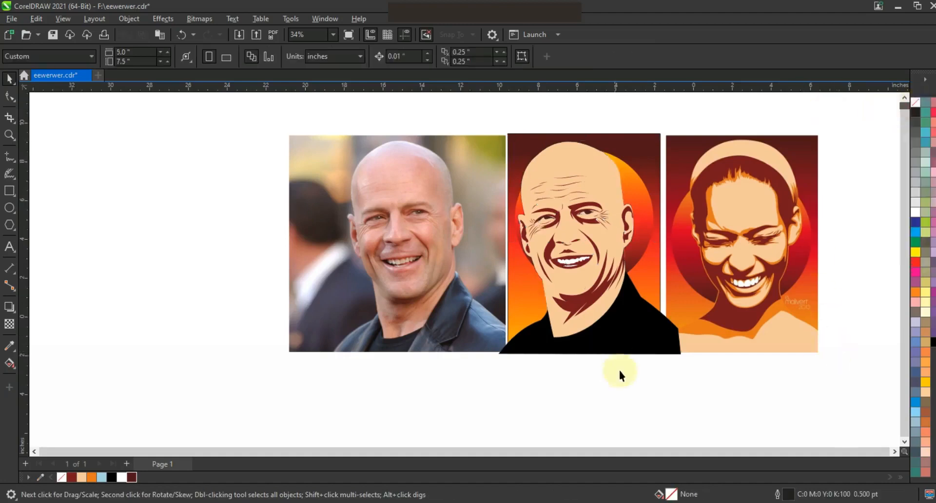
Step: Trace a smile-line shape from the photo's mouth corner and refine its nodes
left_click_drag(240, 138, 796, 361)
key("space")
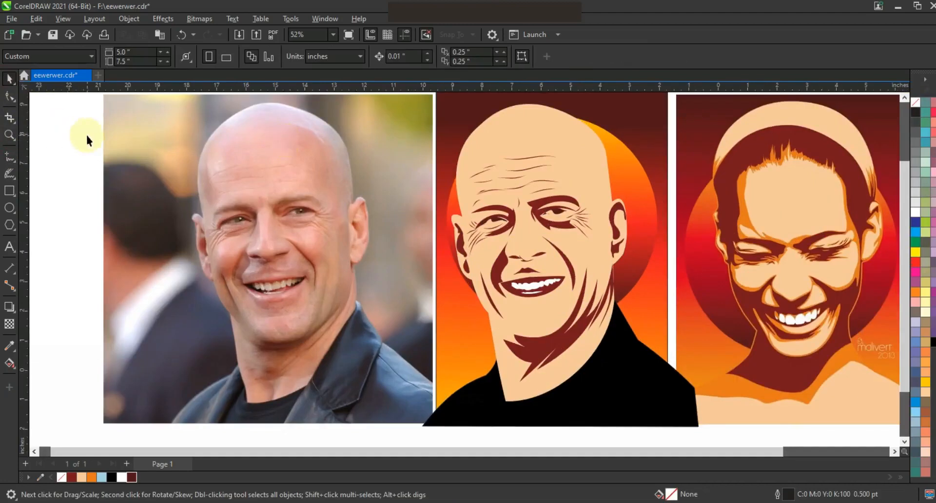
key("F5")
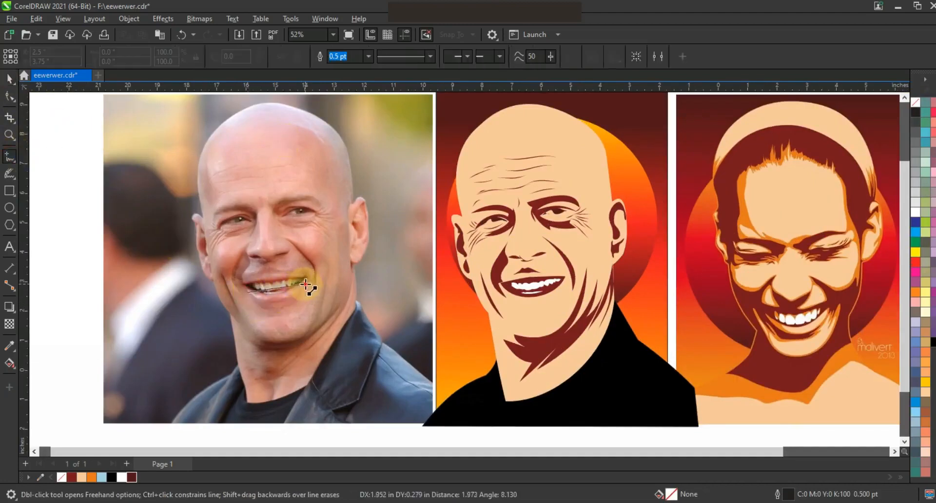
left_click(309, 282)
left_click(266, 316)
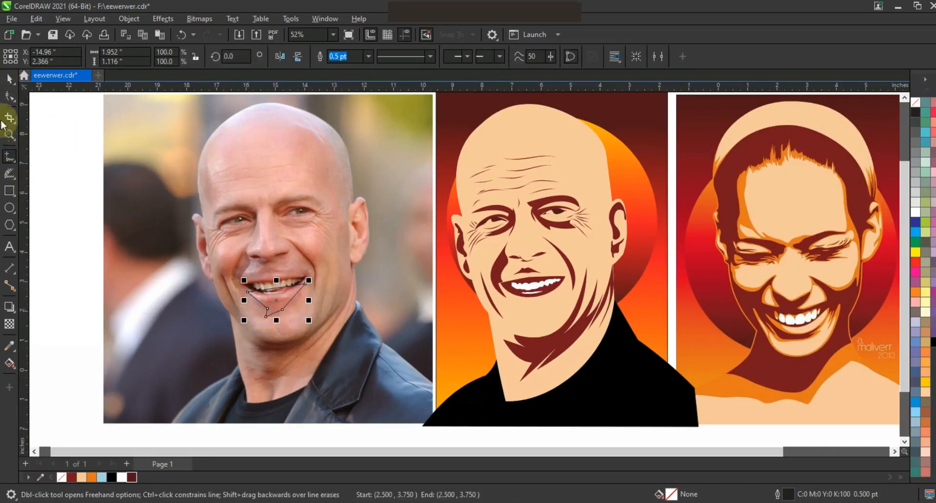
key("F10")
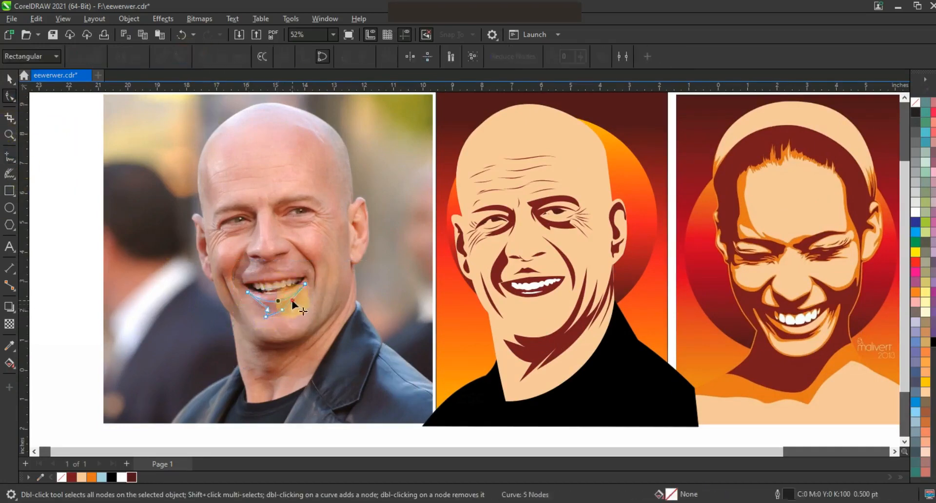
key("space")
Step: Move the smile-line shape onto the vector face's chin and reframe the three pictures
left_click_drag(278, 307, 539, 318)
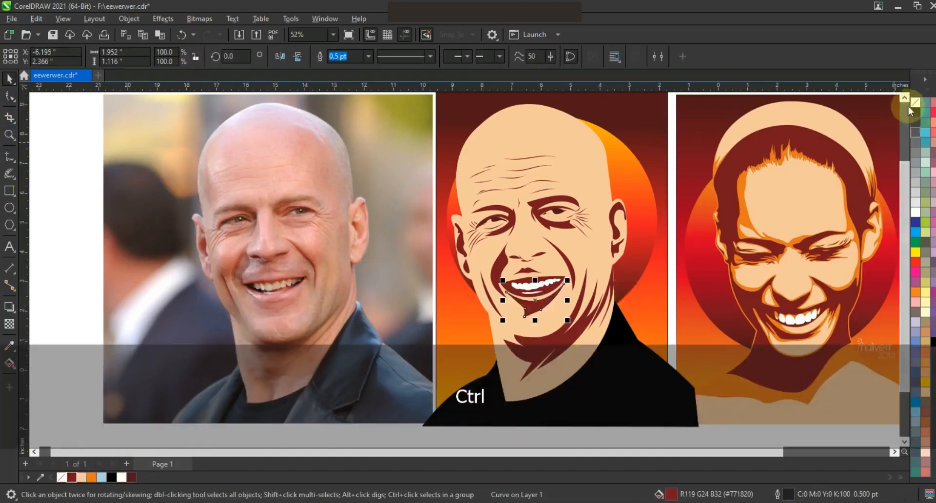
key("Escape")
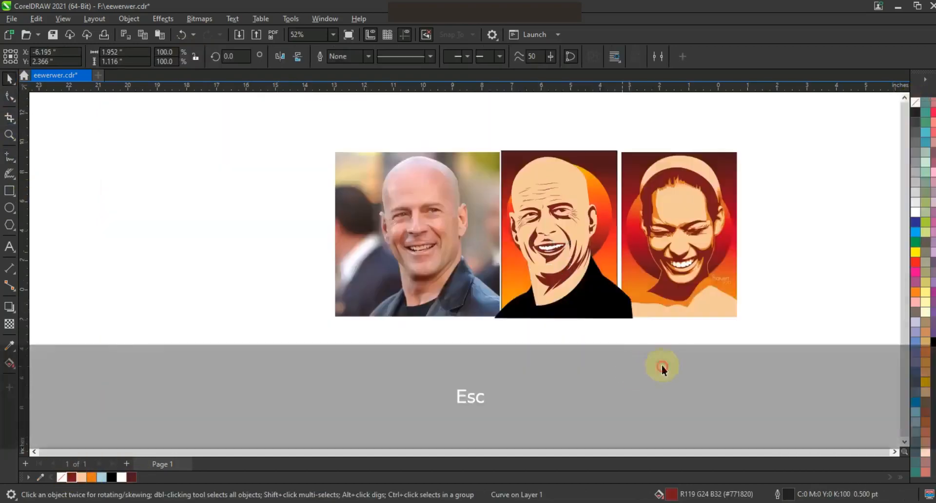
left_click(662, 366)
left_click(11, 139)
left_click_drag(333, 118, 797, 342)
left_click(9, 80)
left_click_drag(333, 115, 476, 307)
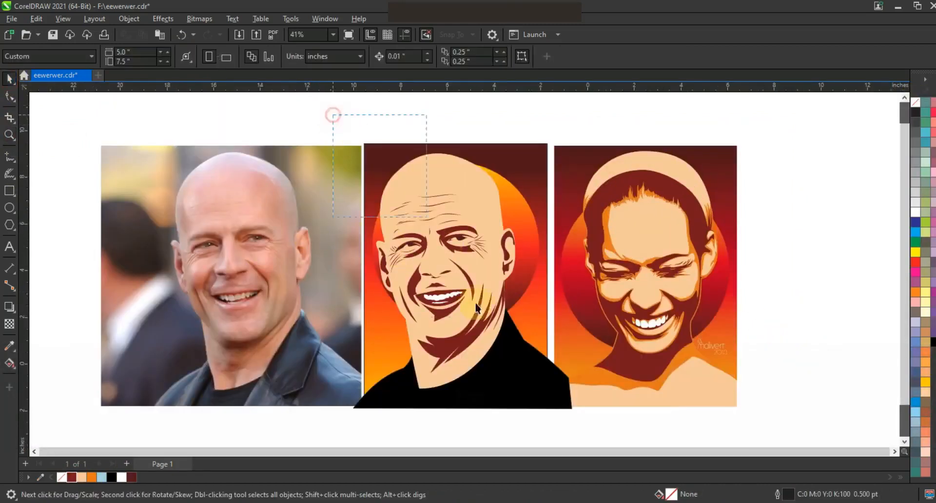
Step: Group the vector face details and drop a copy of the group to the right
left_click_drag(523, 375, 523, 376)
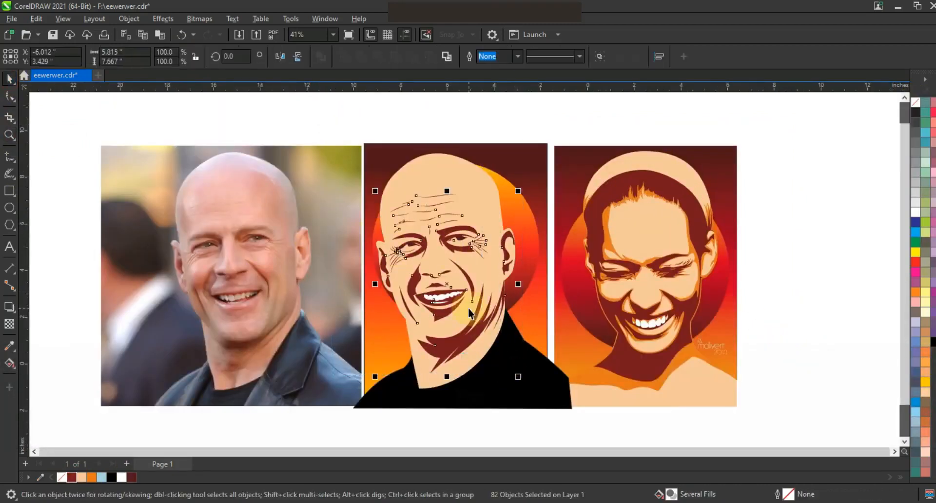
left_click(312, 121)
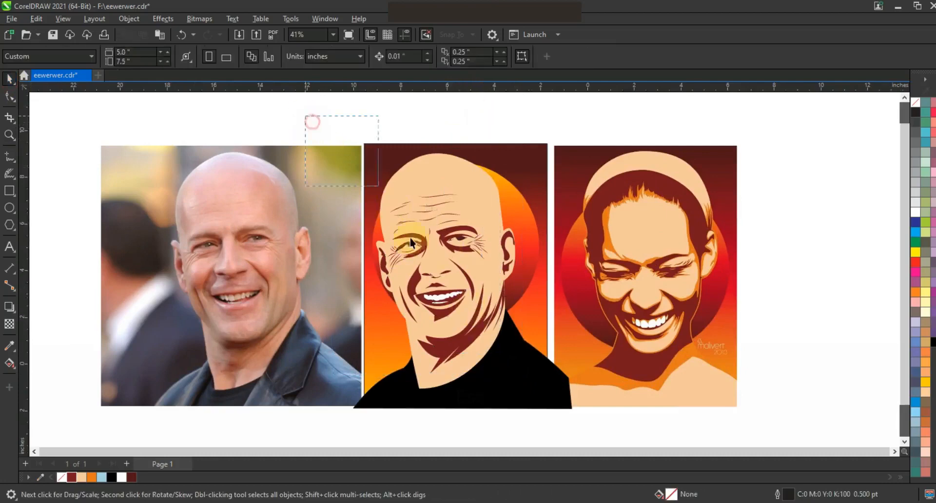
left_click_drag(493, 274, 520, 378)
key("ctrl+g")
scroll(448, 237, "down", 1)
left_click_drag(449, 237, 648, 212)
right_click(648, 212)
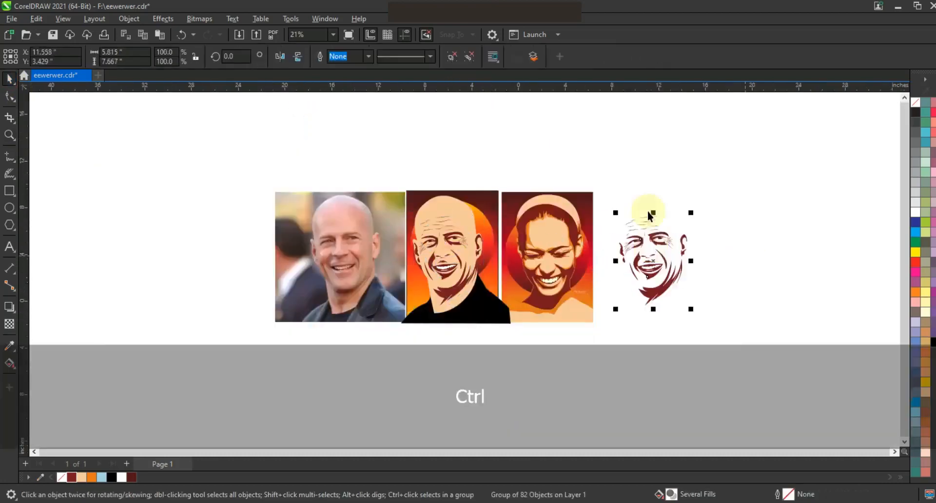
key("shift+F2")
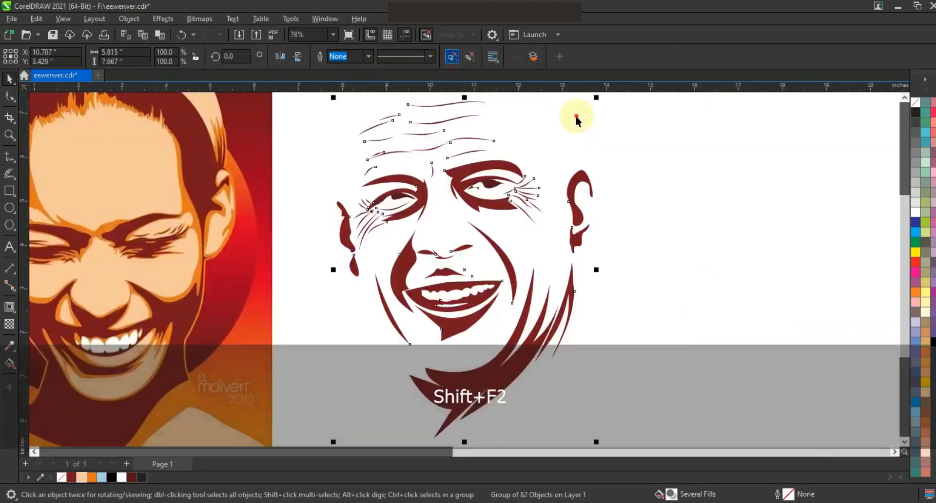
Step: Delete the forehead wrinkles and the small curves around the brows from the copy
left_click_drag(564, 95, 341, 167)
key("Delete")
left_click(429, 171)
key("Delete")
left_click(371, 170)
key("Delete")
Step: Delete the wrinkle curves around the left and right eyes
left_click_drag(349, 190, 390, 247)
key("Delete")
left_click(383, 210)
left_click(385, 209)
key("Delete")
left_click(374, 224)
key("Delete")
left_click_drag(549, 169, 498, 229)
key("Delete")
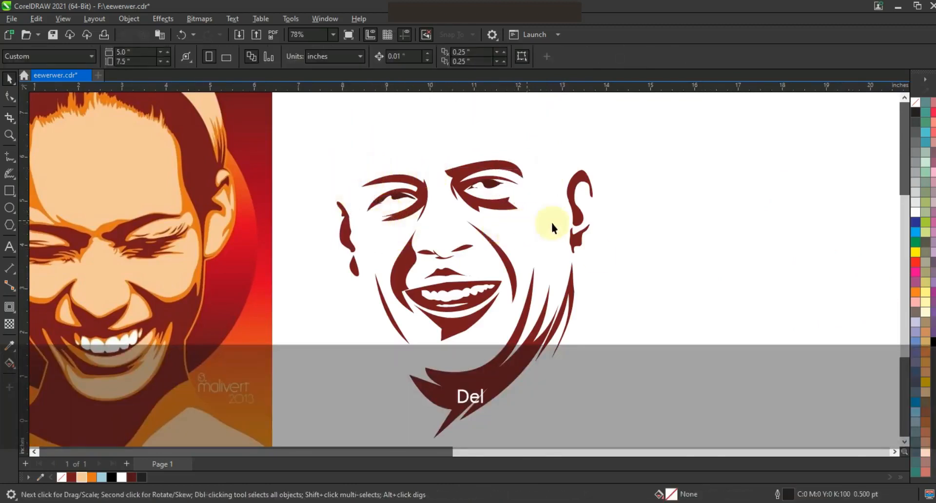
Step: Weld the remaining face curves into one with no fill and a black outline
left_click_drag(644, 137, 298, 428)
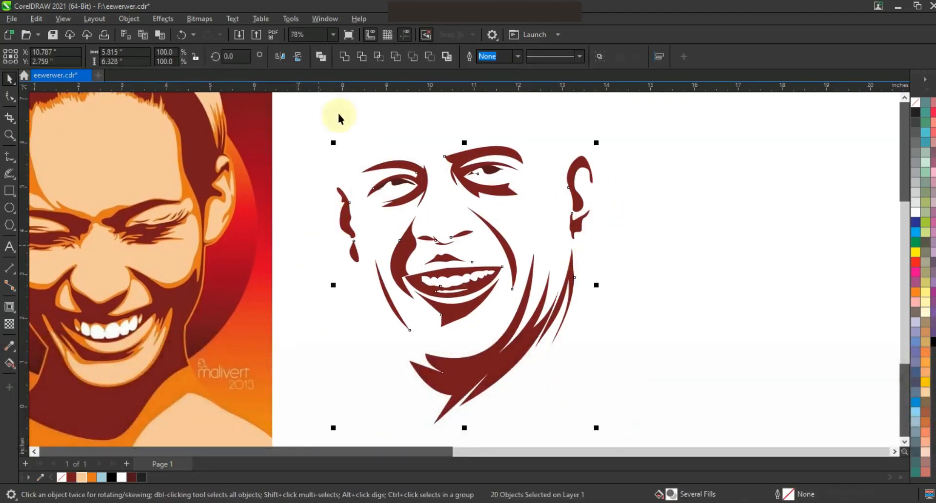
left_click(345, 59)
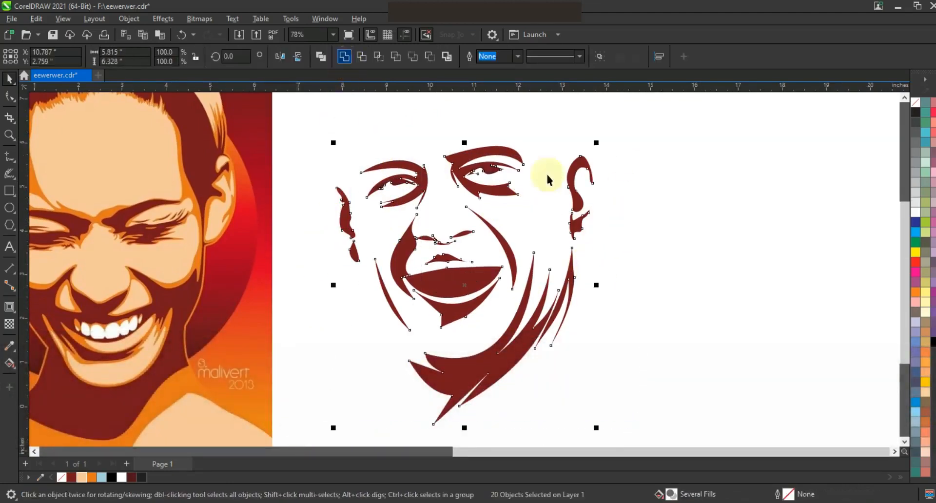
left_click(917, 114)
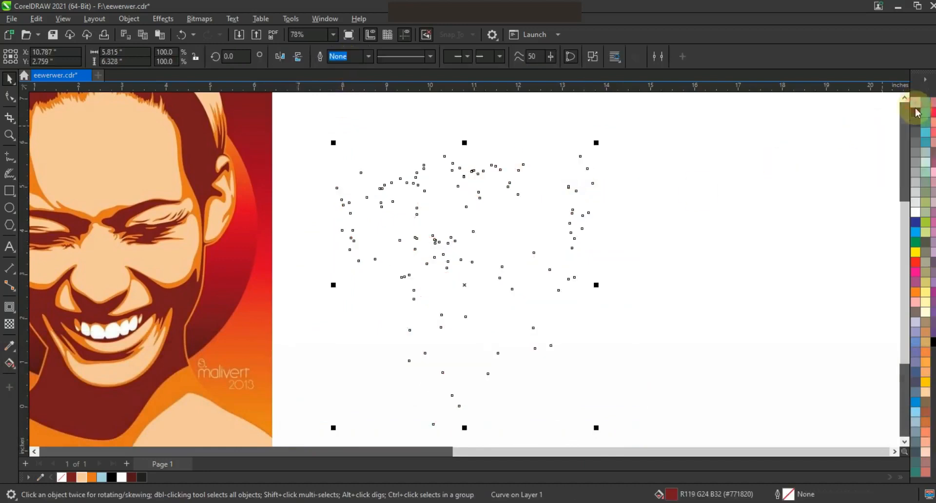
right_click(916, 113)
left_click(872, 117)
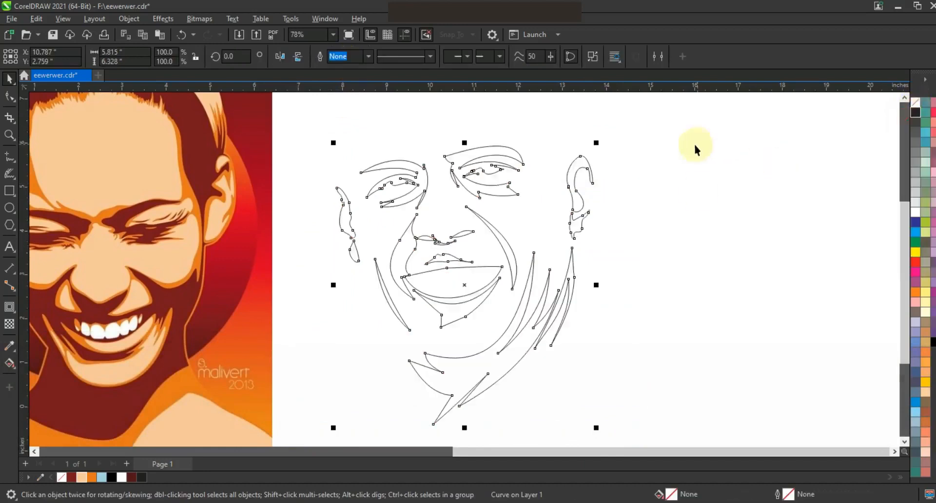
Step: Contour the face curve outward by 0.053 inches, break the contour apart and delete the original
left_click(10, 307)
left_click_drag(589, 160, 596, 155)
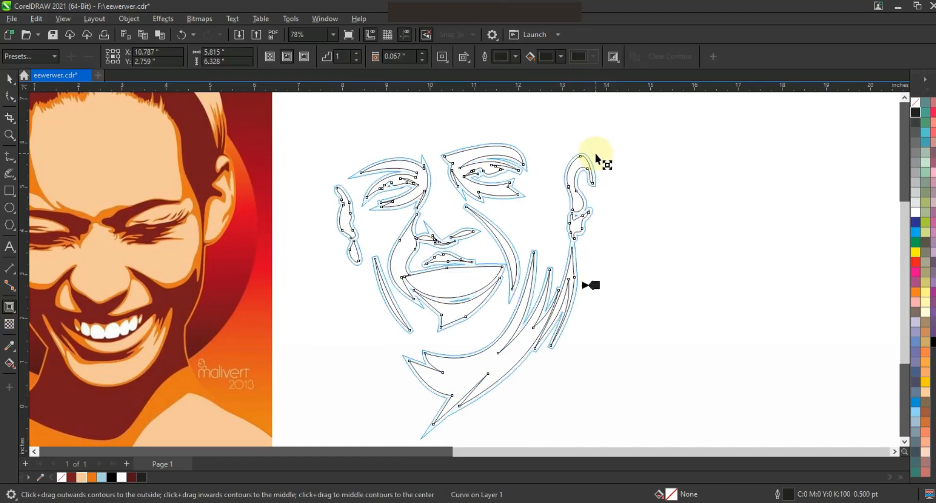
left_click_drag(596, 154, 595, 153)
left_click(9, 78)
left_click(128, 19)
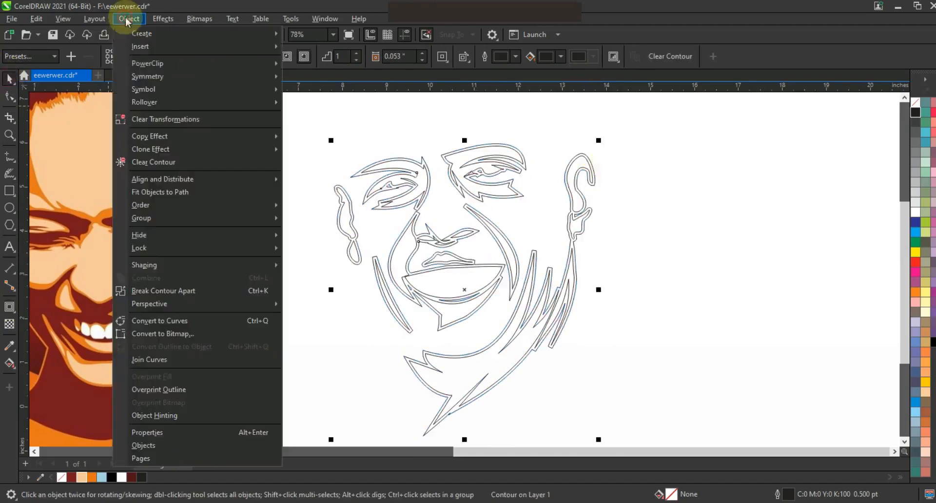
left_click(239, 291)
left_click(573, 268)
key("Delete")
left_click(573, 267)
key("F3")
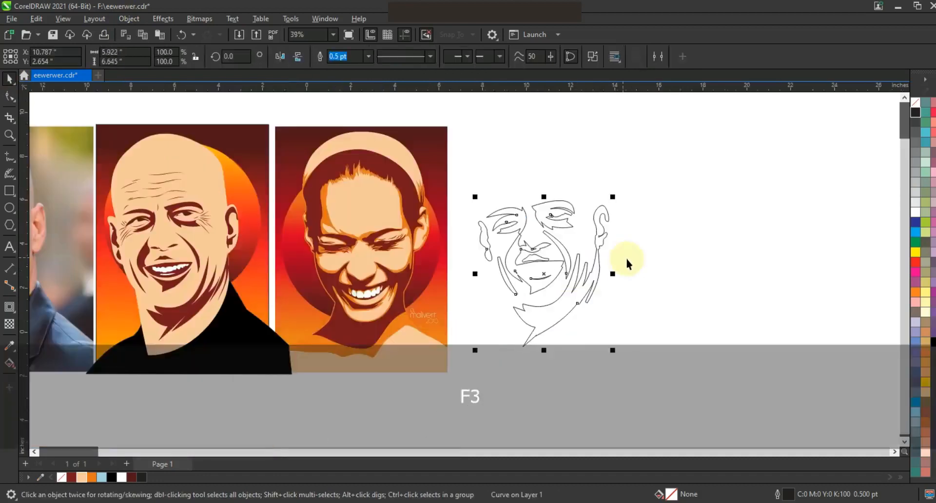
Step: Fill the expanded face shape orange and group the bald man's portrait objects
left_click(91, 477)
left_click(418, 435)
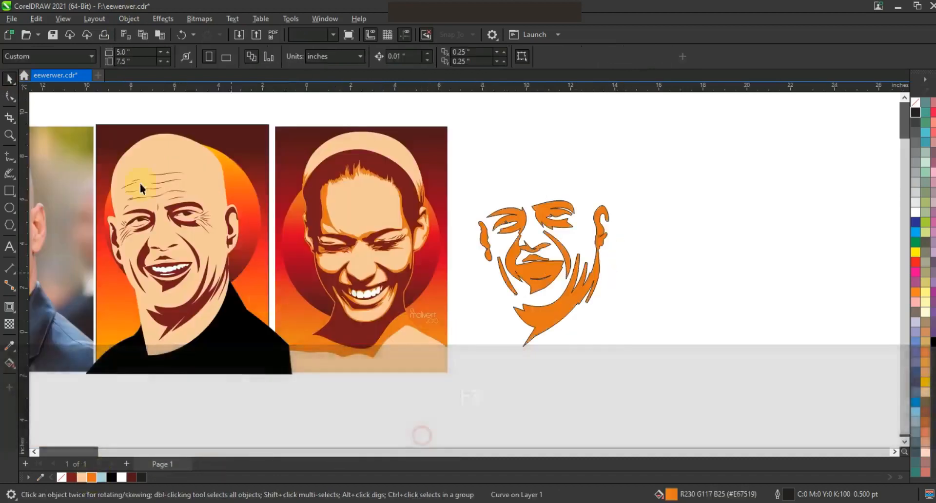
left_click_drag(106, 99, 254, 348)
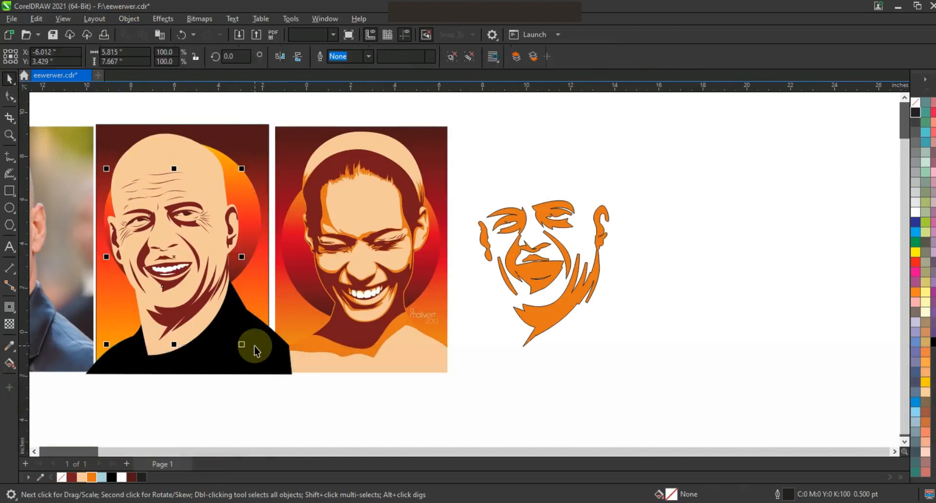
key("ctrl+g")
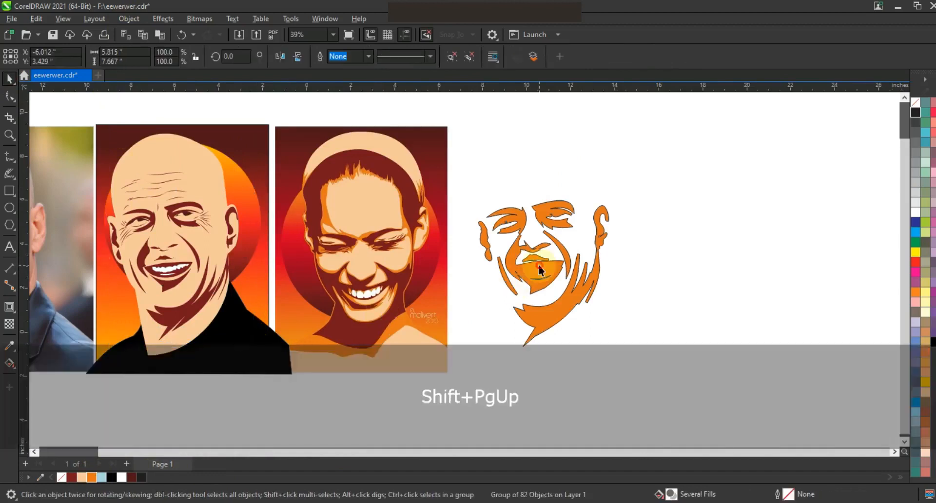
Step: Centre the orange shape on the bald man's portrait and remove both outlines
left_click(539, 266)
left_click(169, 285, "shift")
key("c")
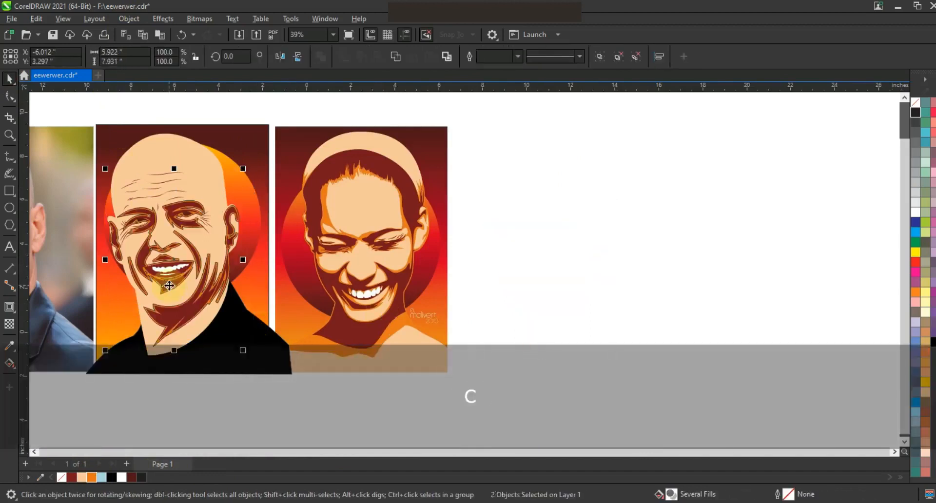
right_click(915, 104)
left_click(898, 112)
left_click(717, 186)
key("F3")
key("Escape")
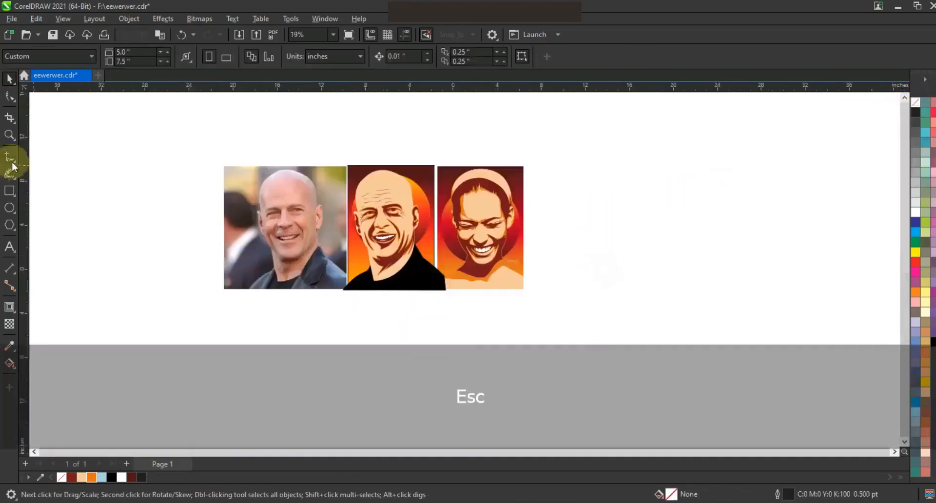
left_click_drag(197, 146, 566, 292)
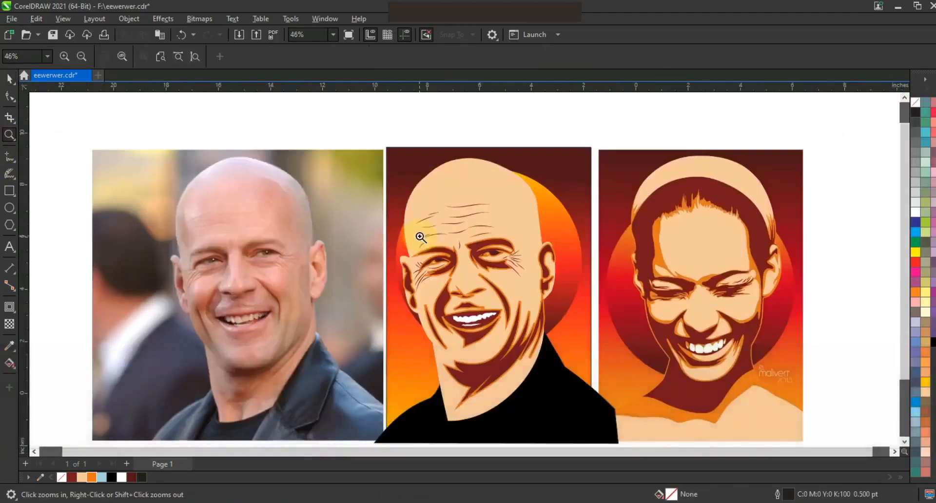
Step: Move the reference photo away to the left of the bald man's artwork
key("F3")
left_click_drag(273, 169, 234, 132)
left_click(551, 323)
left_click(552, 311)
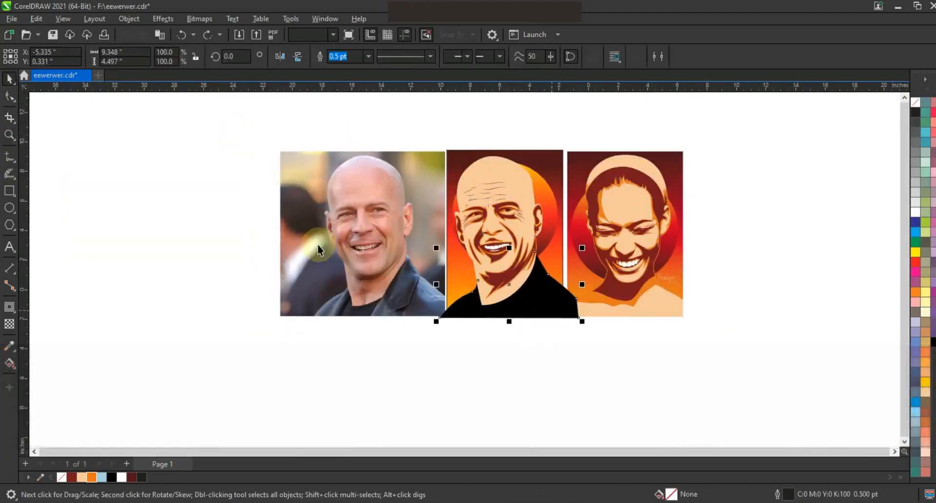
left_click(317, 245)
left_click_drag(366, 242, 330, 232)
left_click(429, 185)
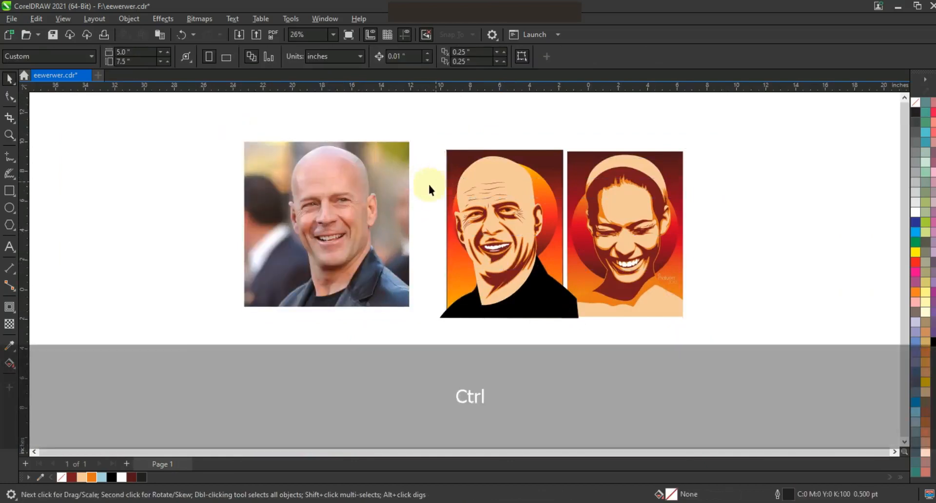
Step: PowerClip the bald man's artwork inside its gradient rectangle frame
left_click_drag(441, 155, 579, 330)
left_click_drag(582, 329, 578, 331)
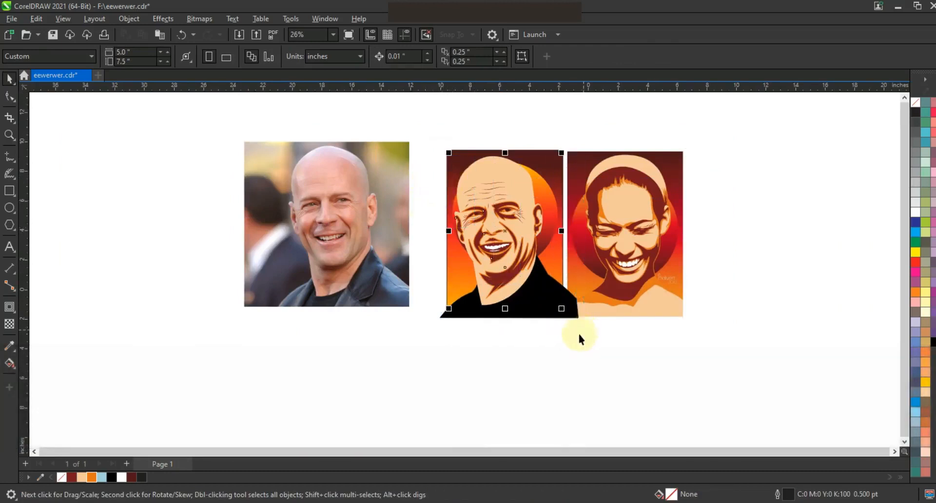
right_click(550, 299, "shift")
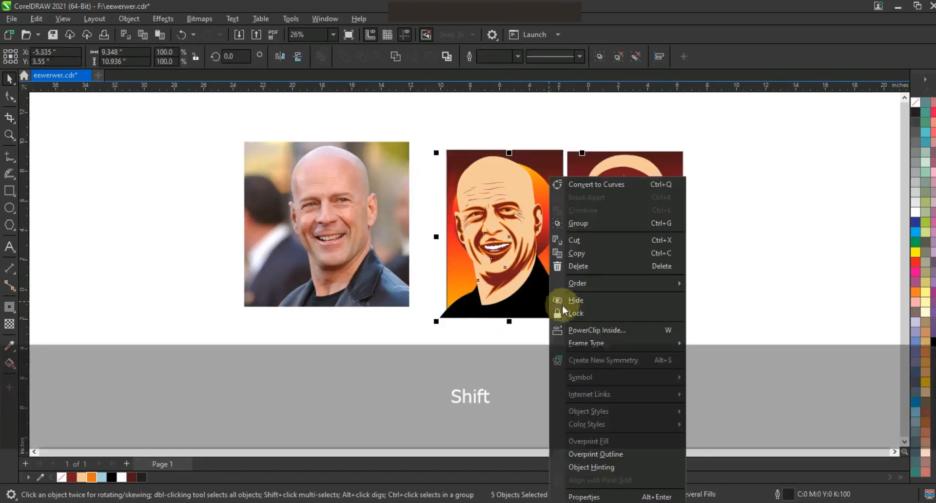
left_click(597, 330)
left_click(553, 168)
Step: Zoom to both finished portraits and preview them full screen
left_click_drag(714, 335, 427, 118)
key("shift+F2")
key("F9")
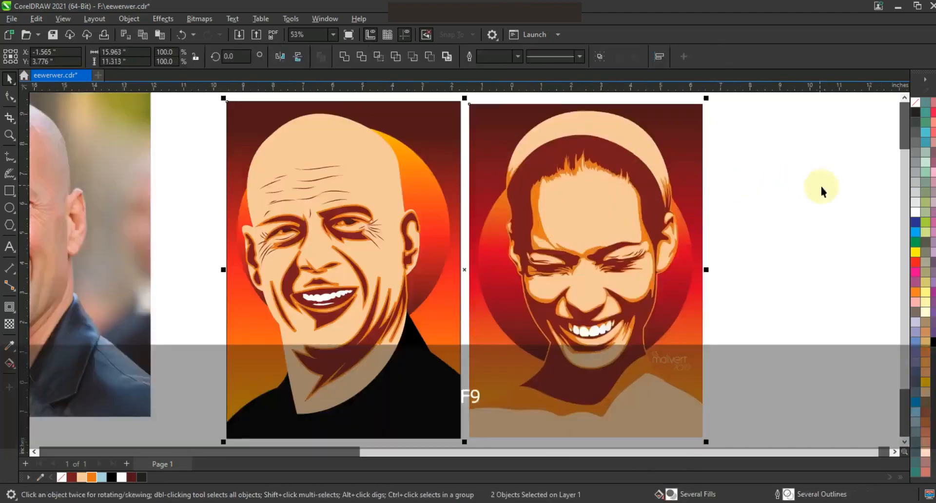